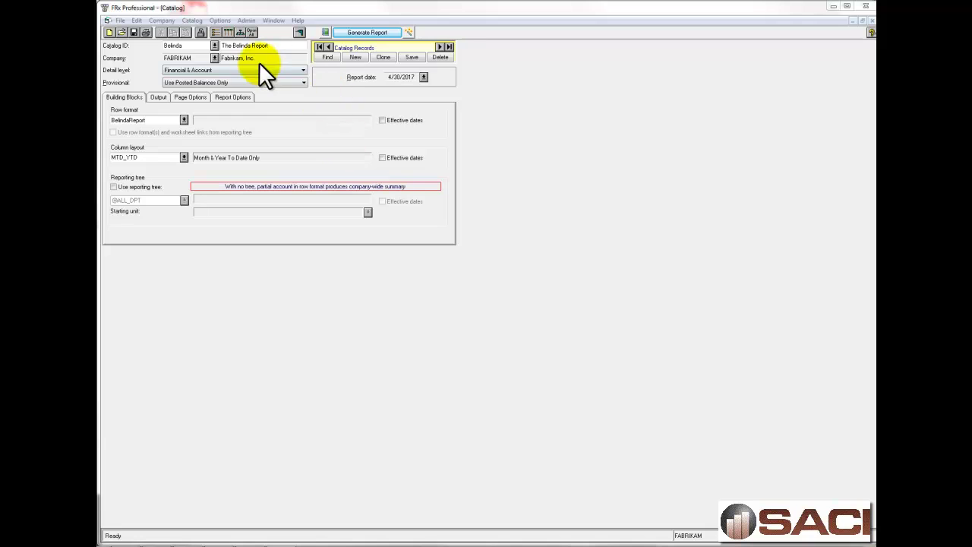
# - Create a new catalog record with the ID Departmental, keeping the existing building blocks, and save it
pyautogui.click(352, 57)
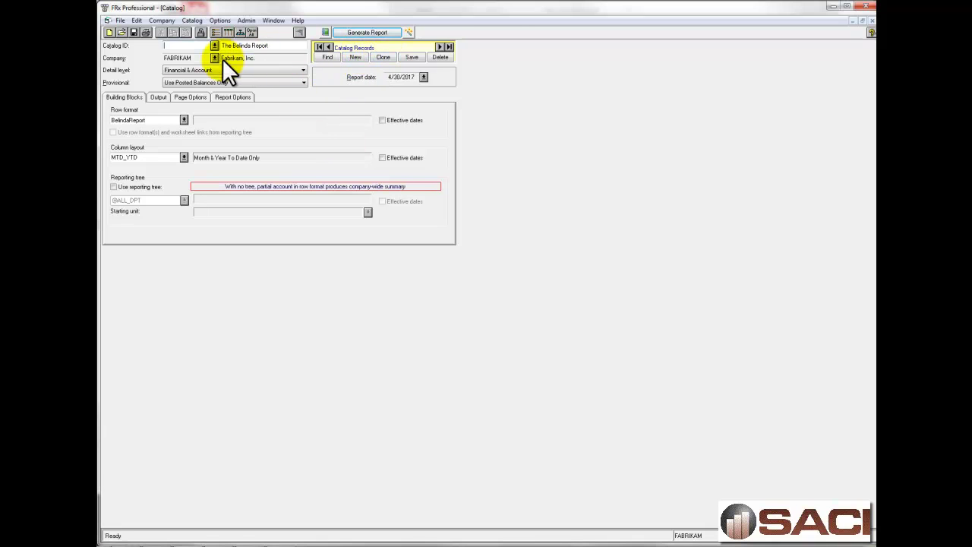
pyautogui.write('Departmental')
pyautogui.click(411, 57)
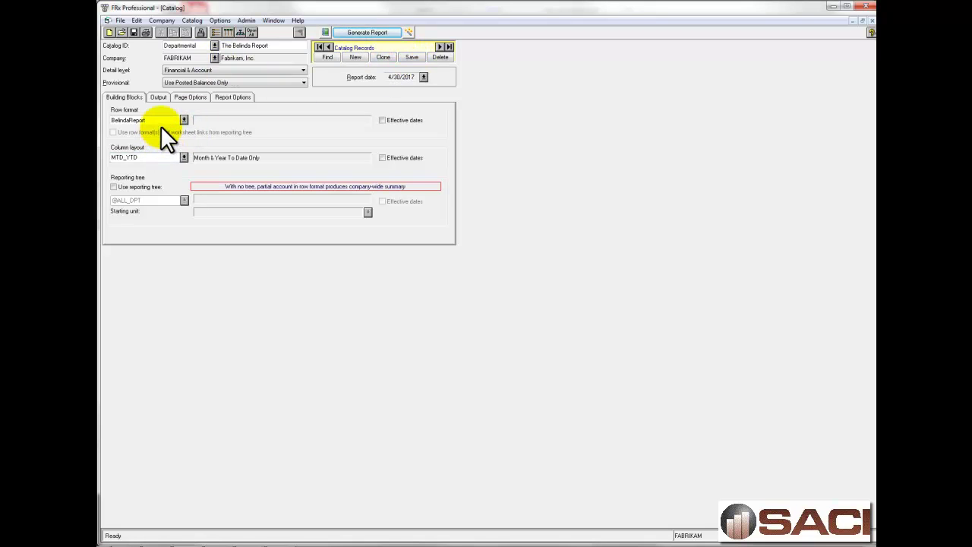
# - Open the MTD_YTD column layout and save a copy named MTD_Dept with the description "Month with Department"
pyautogui.click(227, 32)
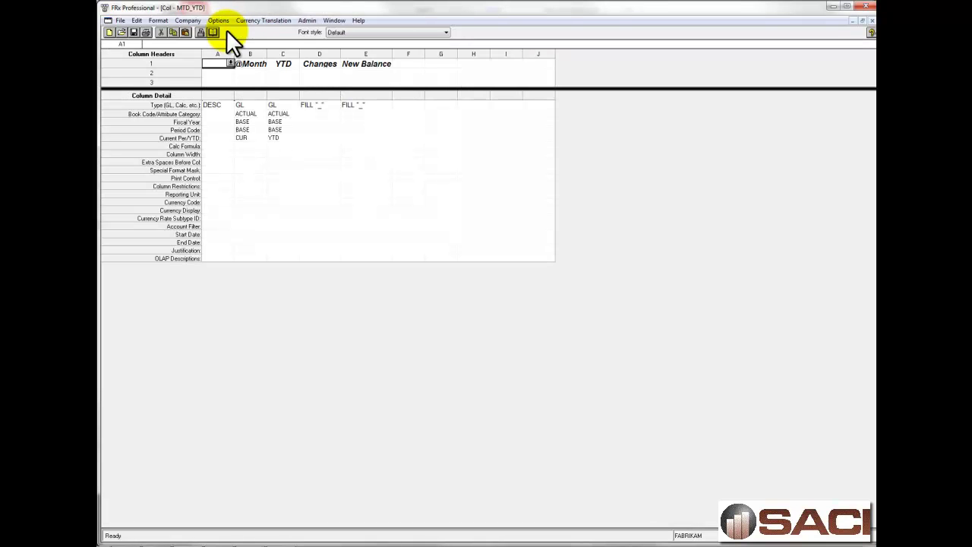
pyautogui.click(119, 20)
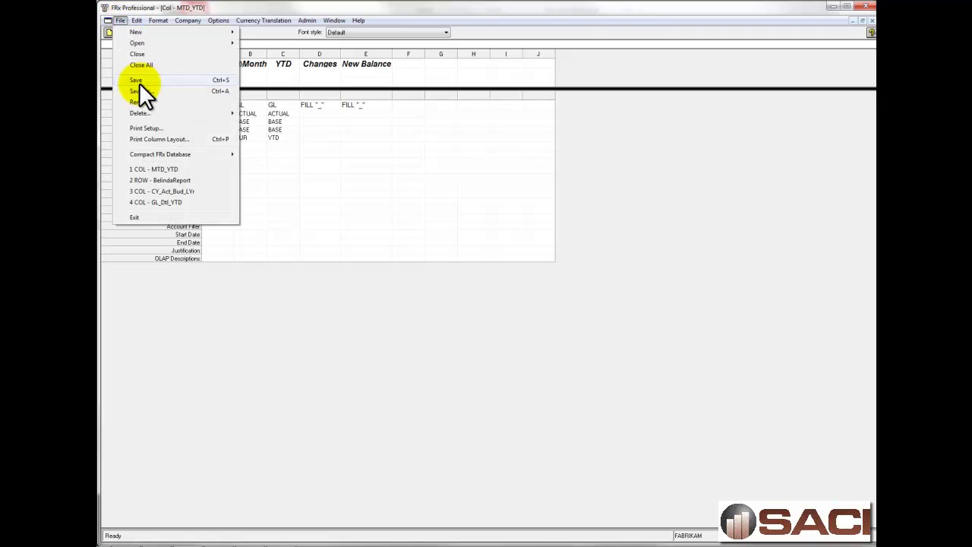
pyautogui.click(140, 90)
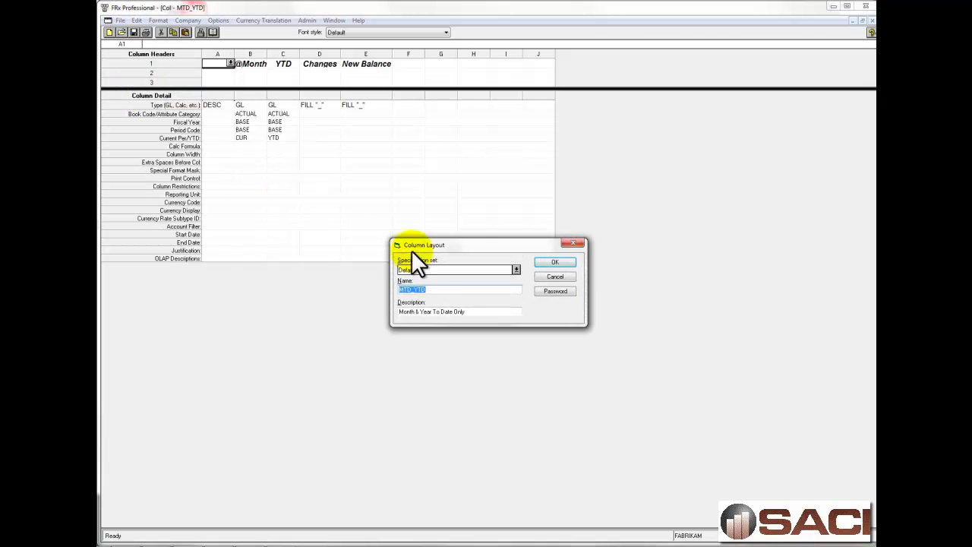
pyautogui.click(434, 289)
pyautogui.press('BackSpace')
pyautogui.press('BackSpace')
pyautogui.write('Dept')
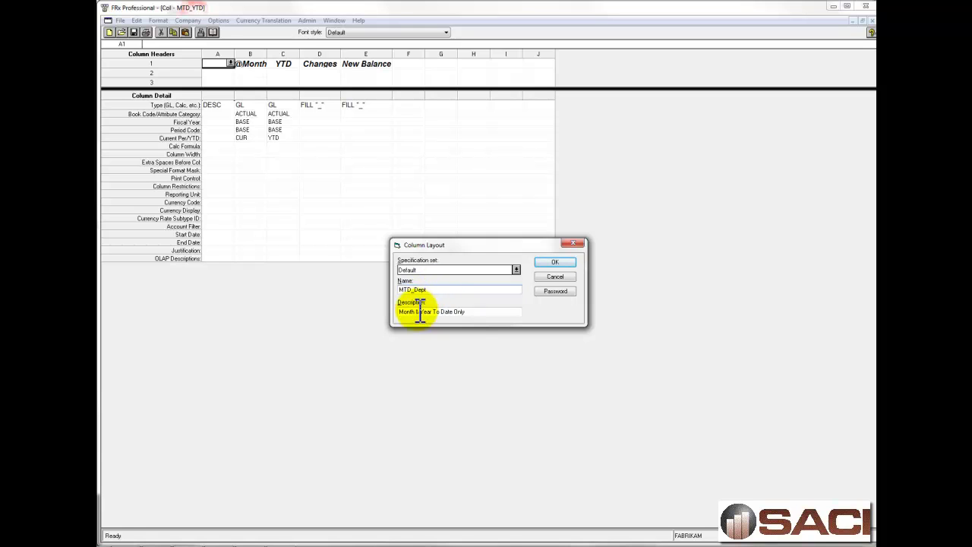
pyautogui.moveTo(469, 312); pyautogui.dragTo(419, 312)
pyautogui.write('with Department')
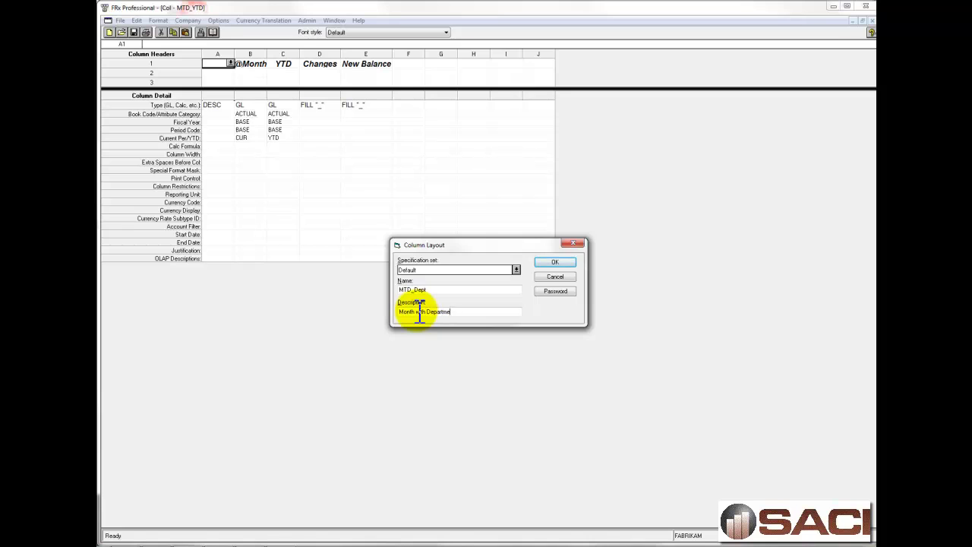
pyautogui.press('Return')
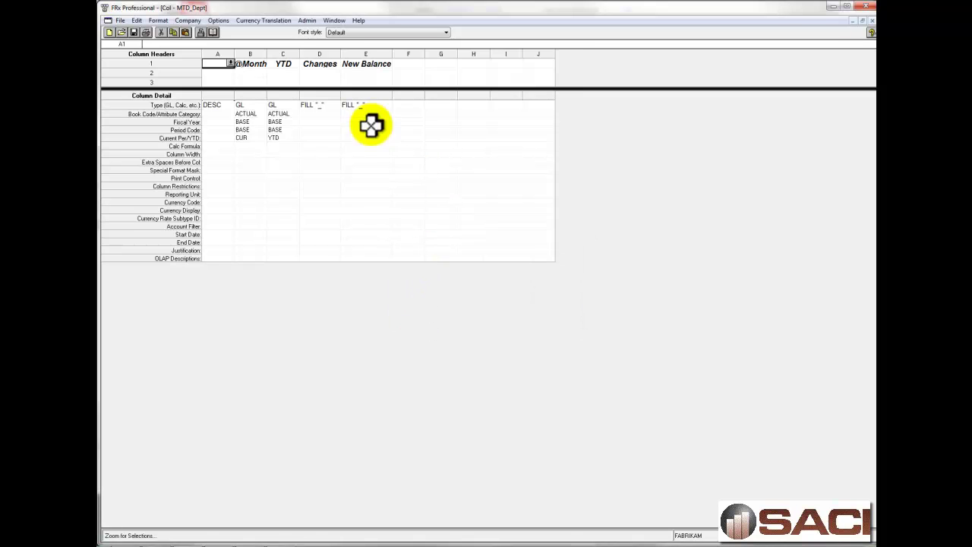
# - Delete the Changes, New Balance and YTD columns from the MTD_Dept layout
pyautogui.moveTo(325, 54); pyautogui.dragTo(373, 59)
pyautogui.rightClick(352, 85)
pyautogui.click(377, 167)
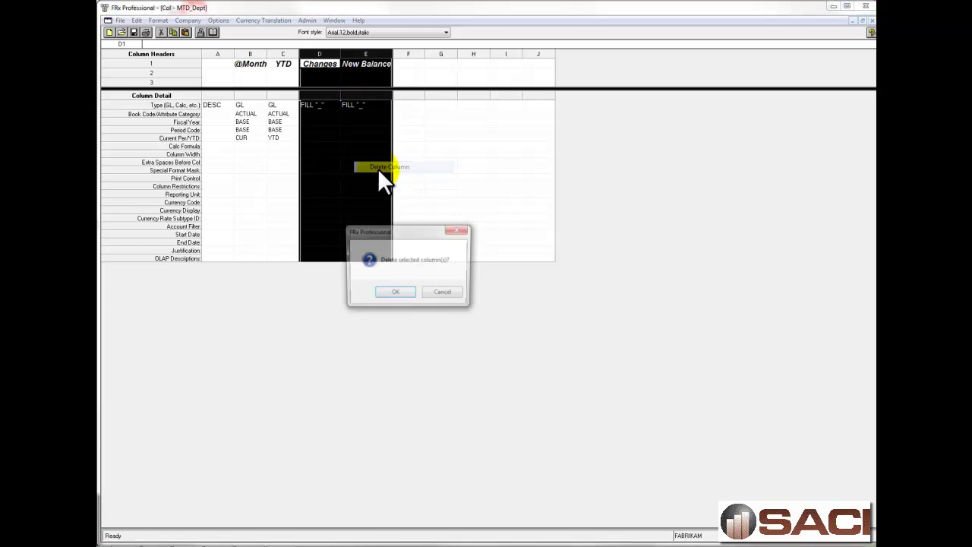
pyautogui.click(392, 292)
pyautogui.click(283, 54)
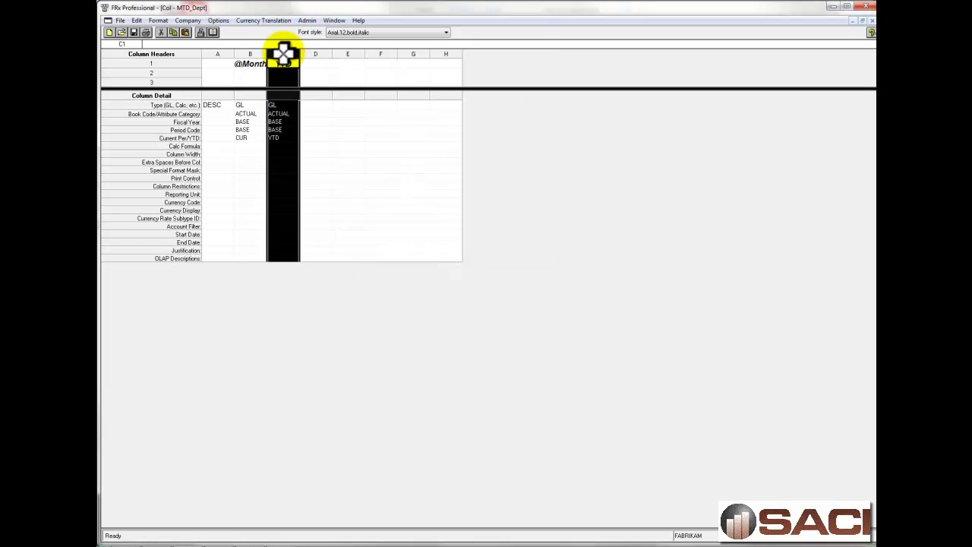
pyautogui.rightClick(282, 54)
pyautogui.click(316, 135)
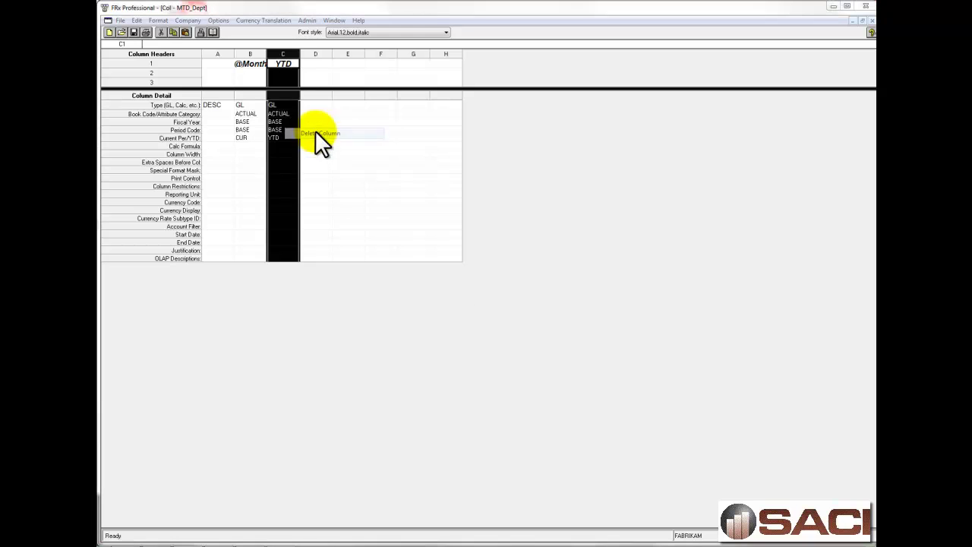
pyautogui.click(407, 296)
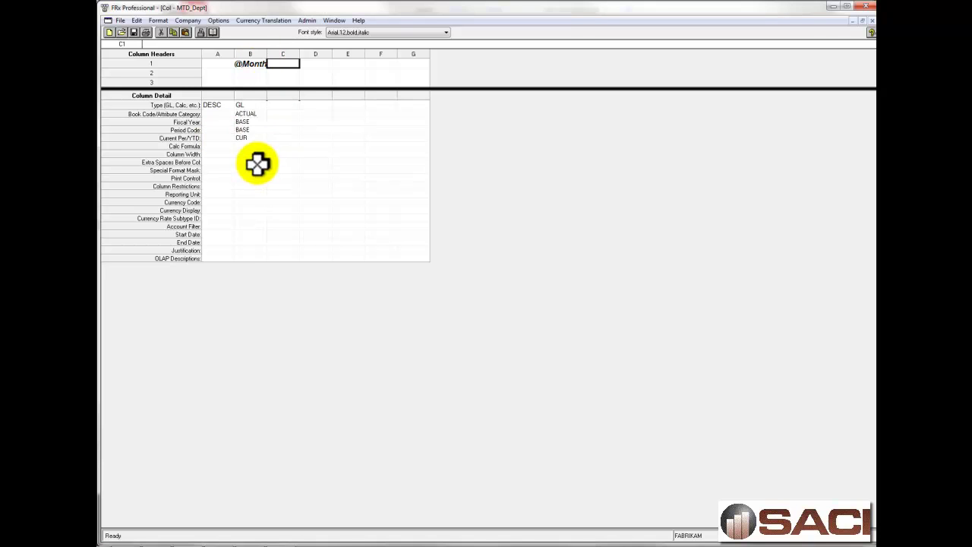
# - Switch to Microsoft Dynamics GP and look up the numbers defined for the Department account segment
pyautogui.click(251, 54)
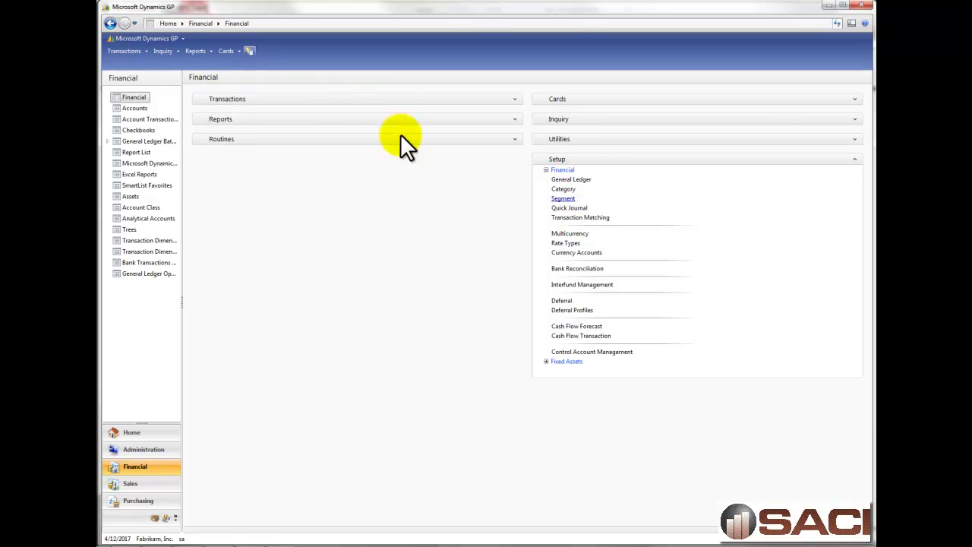
pyautogui.click(566, 199)
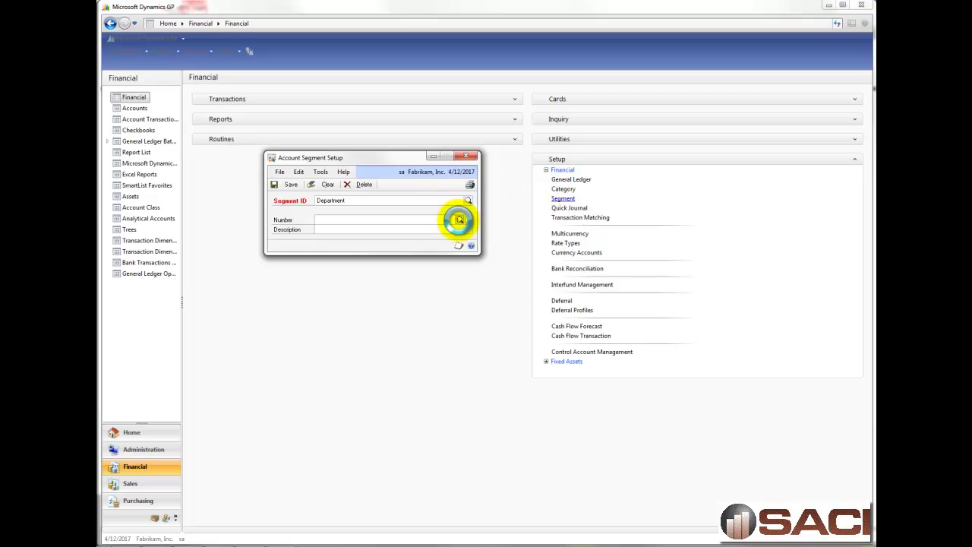
pyautogui.click(460, 220)
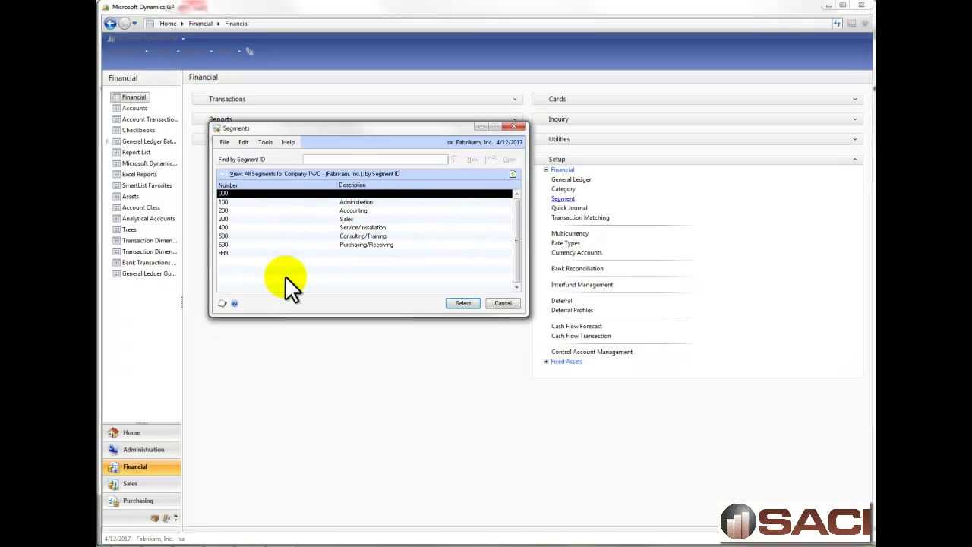
pyautogui.click(226, 252)
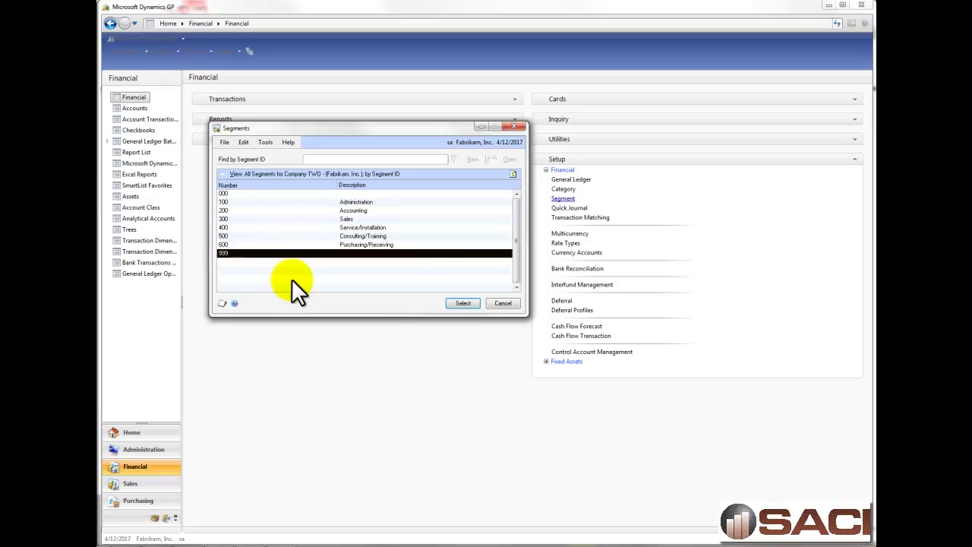
pyautogui.click(502, 303)
pyautogui.click(466, 159)
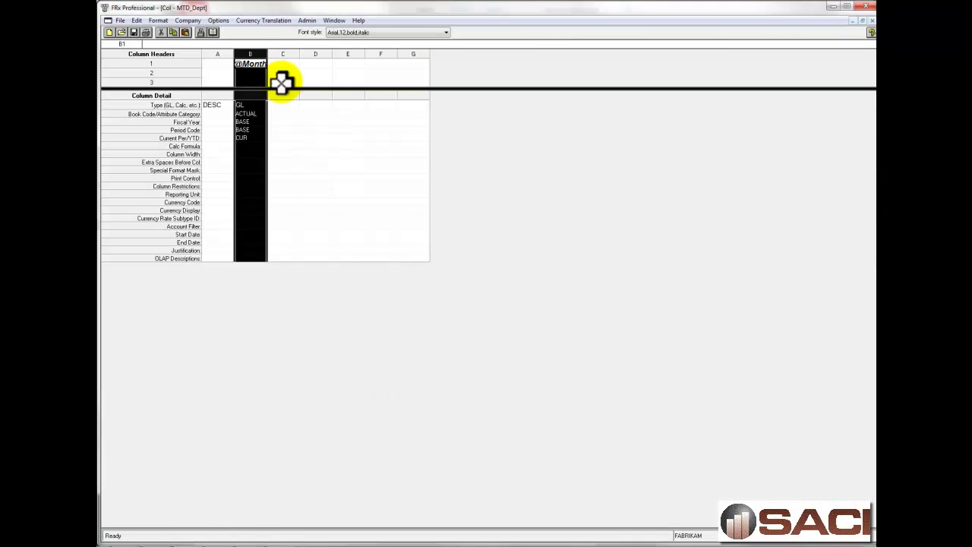
pyautogui.rightClick(257, 63)
pyautogui.click(278, 76)
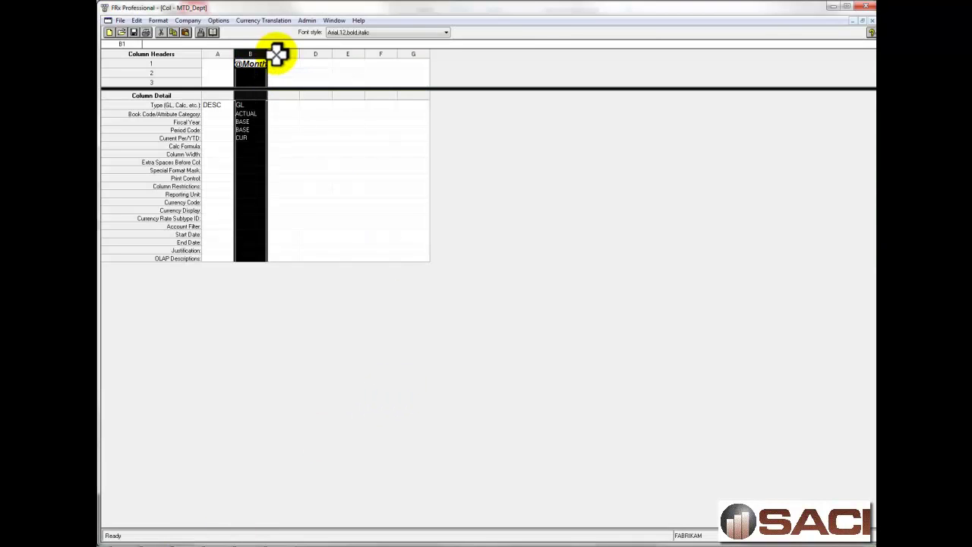
pyautogui.click(283, 54)
pyautogui.rightClick(285, 55)
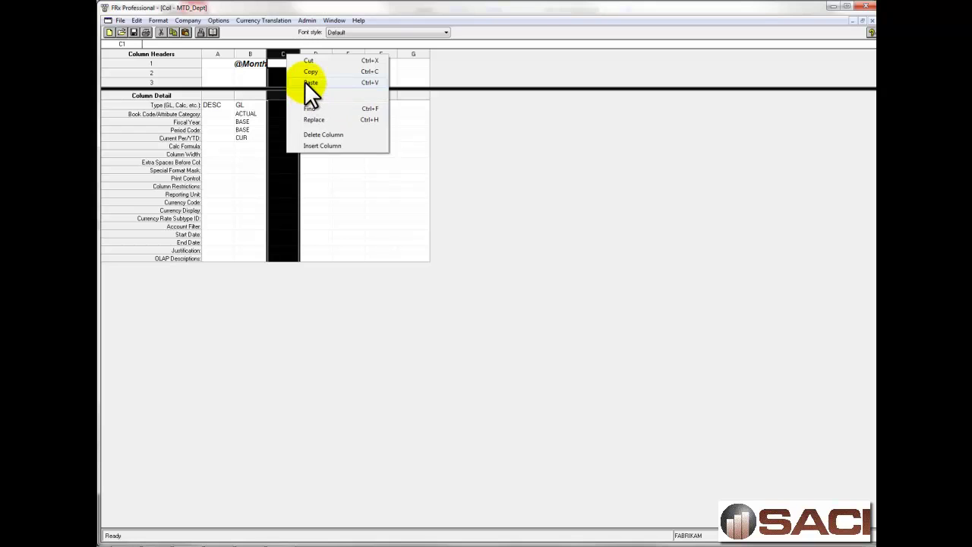
pyautogui.click(305, 81)
pyautogui.rightClick(319, 50)
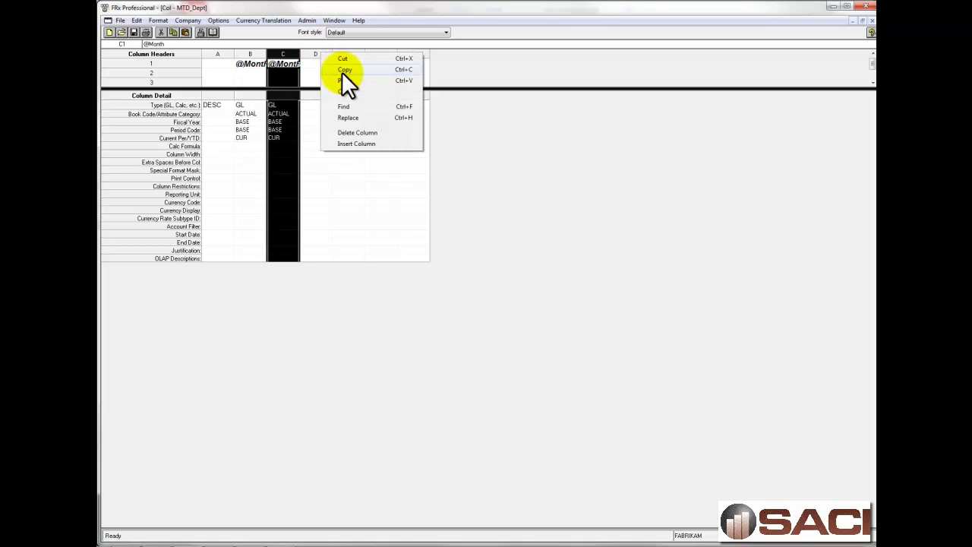
pyautogui.click(337, 80)
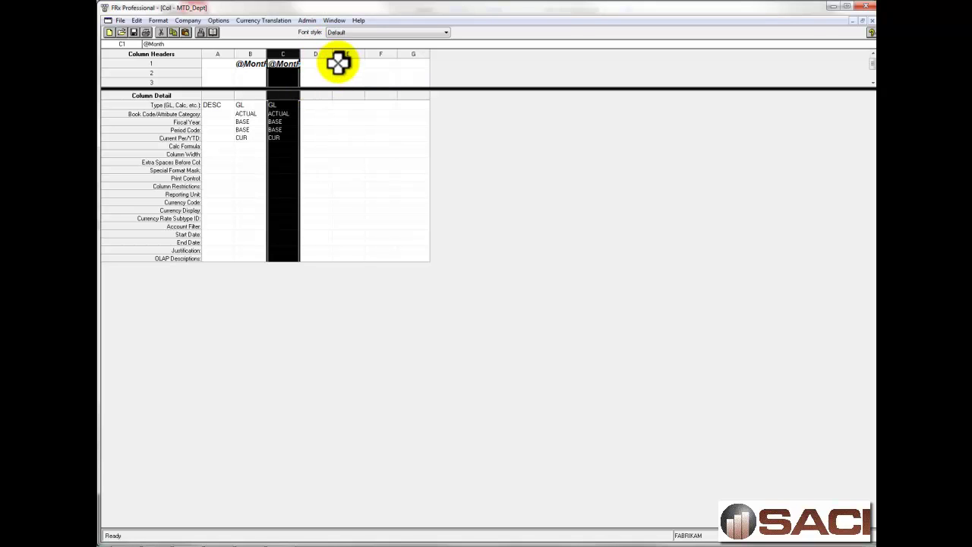
pyautogui.rightClick(289, 54)
pyautogui.click(310, 71)
pyautogui.rightClick(315, 55)
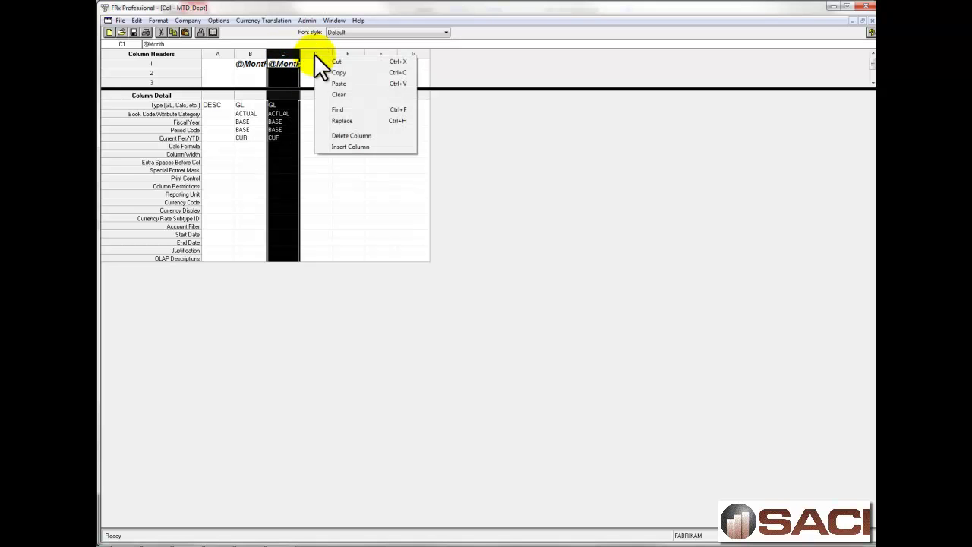
pyautogui.click(337, 82)
pyautogui.rightClick(325, 58)
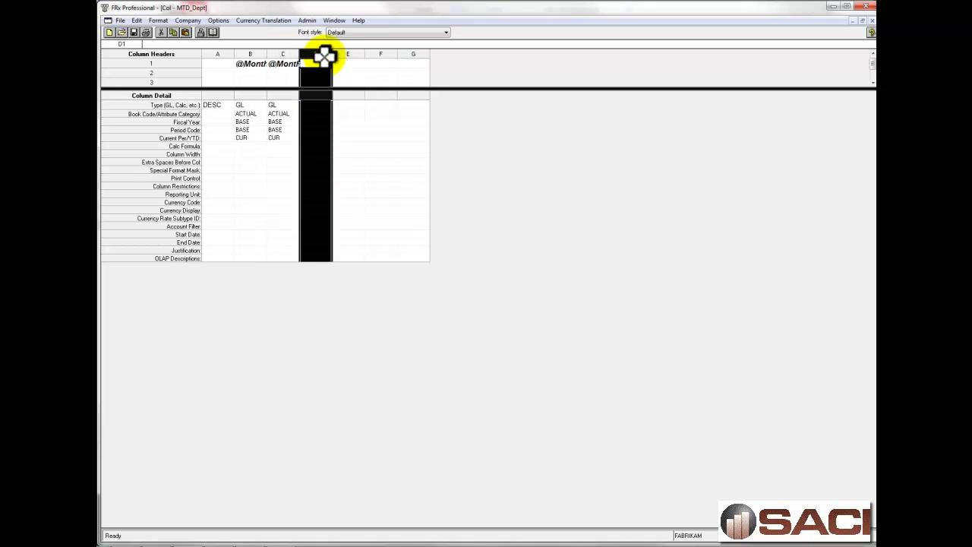
pyautogui.click(340, 86)
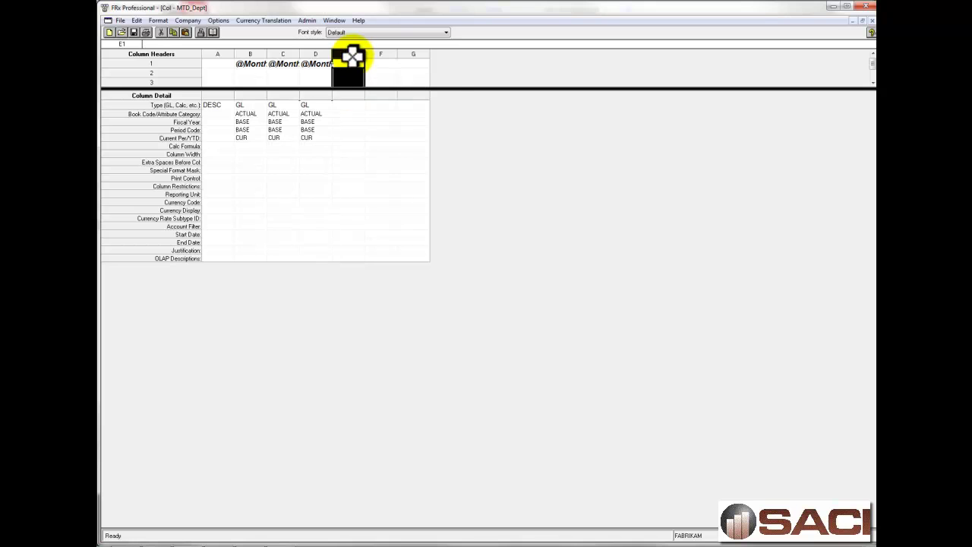
pyautogui.rightClick(353, 57)
pyautogui.click(370, 84)
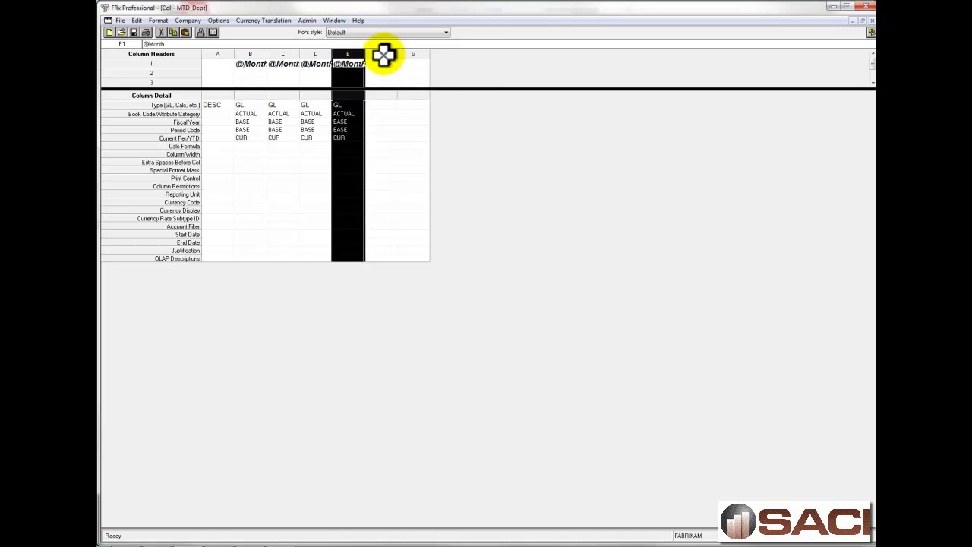
pyautogui.rightClick(383, 55)
pyautogui.click(396, 81)
pyautogui.rightClick(412, 54)
pyautogui.click(432, 80)
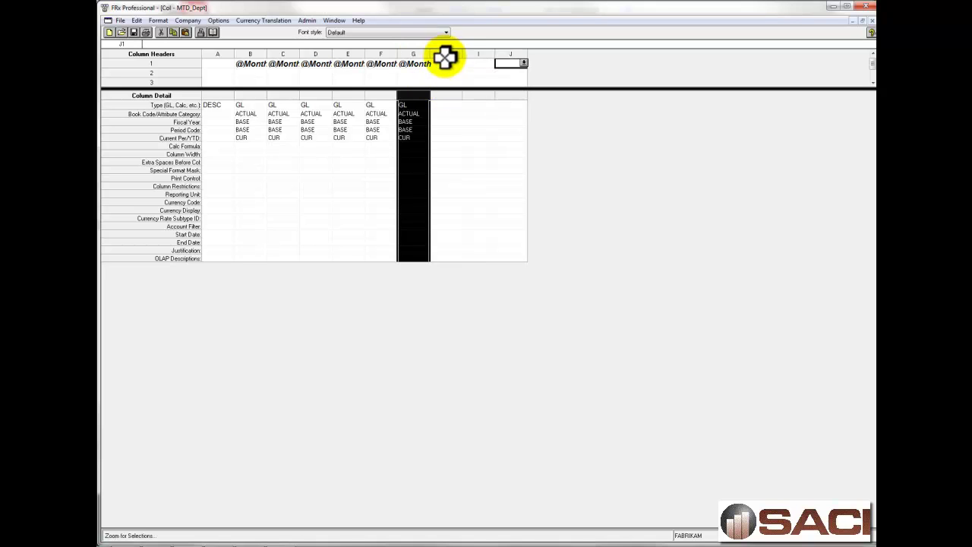
pyautogui.rightClick(445, 54)
pyautogui.click(469, 84)
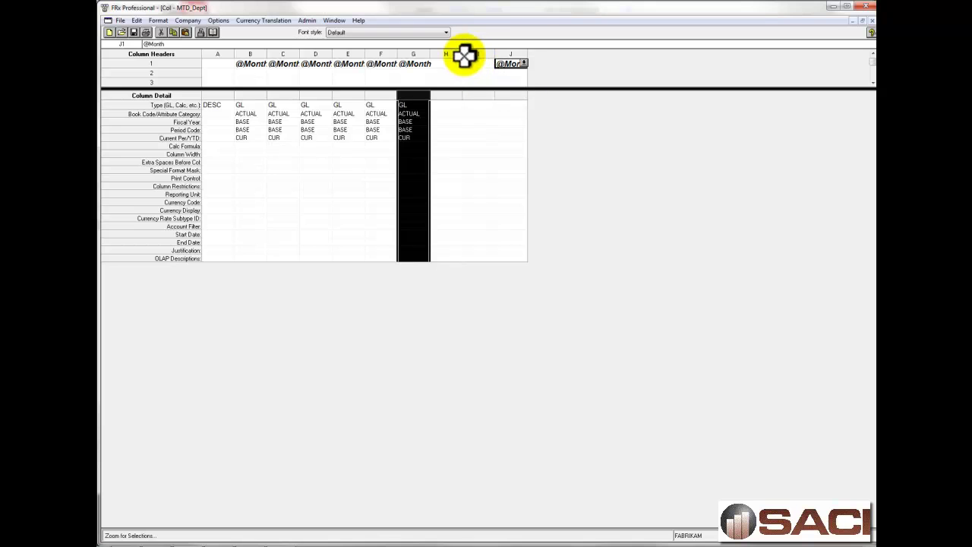
pyautogui.click(454, 55)
pyautogui.rightClick(455, 55)
pyautogui.click(470, 82)
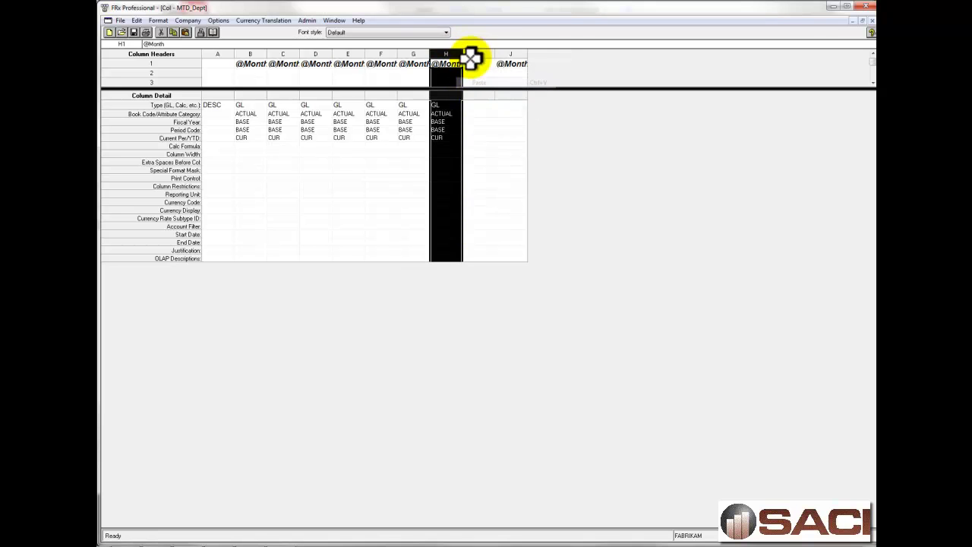
# - Copy column H and paste it into columns I and J
pyautogui.rightClick(474, 52)
pyautogui.click(494, 81)
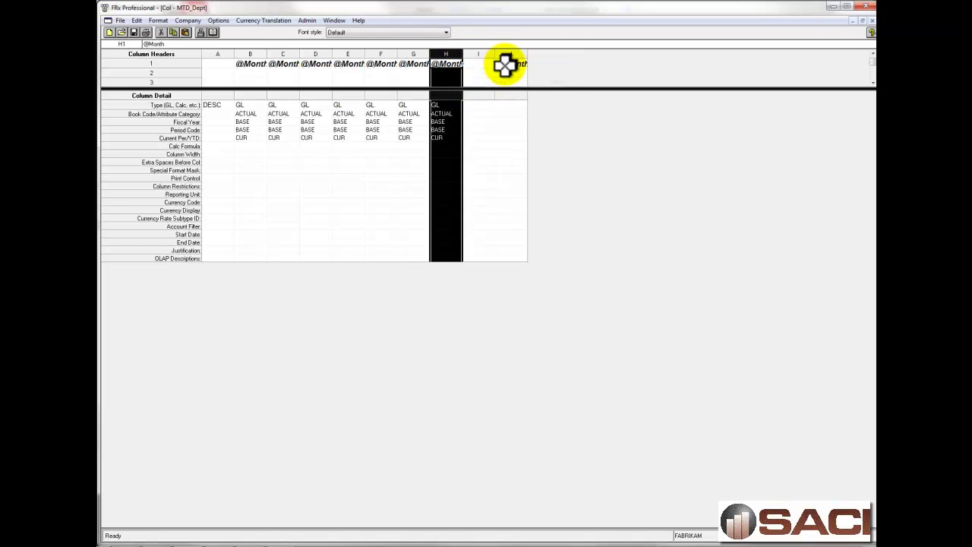
pyautogui.rightClick(449, 57)
pyautogui.click(470, 71)
pyautogui.rightClick(481, 50)
pyautogui.click(477, 51)
pyautogui.rightClick(482, 52)
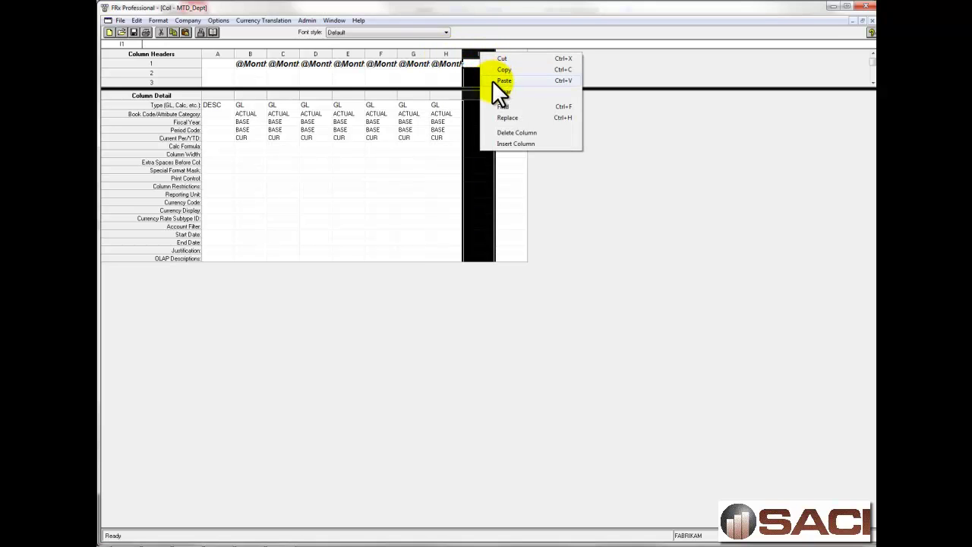
pyautogui.click(502, 80)
pyautogui.rightClick(511, 57)
pyautogui.click(505, 53)
pyautogui.rightClick(503, 55)
pyautogui.click(523, 84)
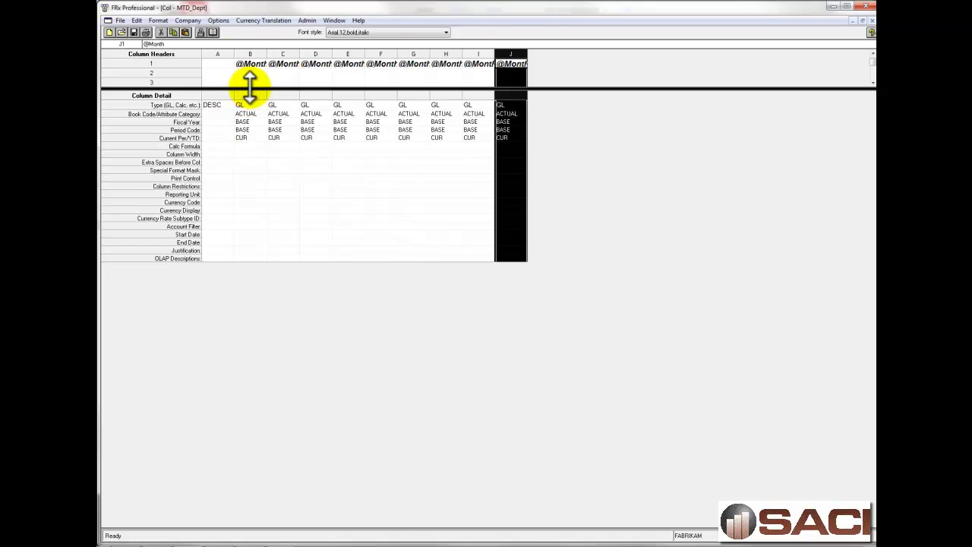
pyautogui.click(250, 72)
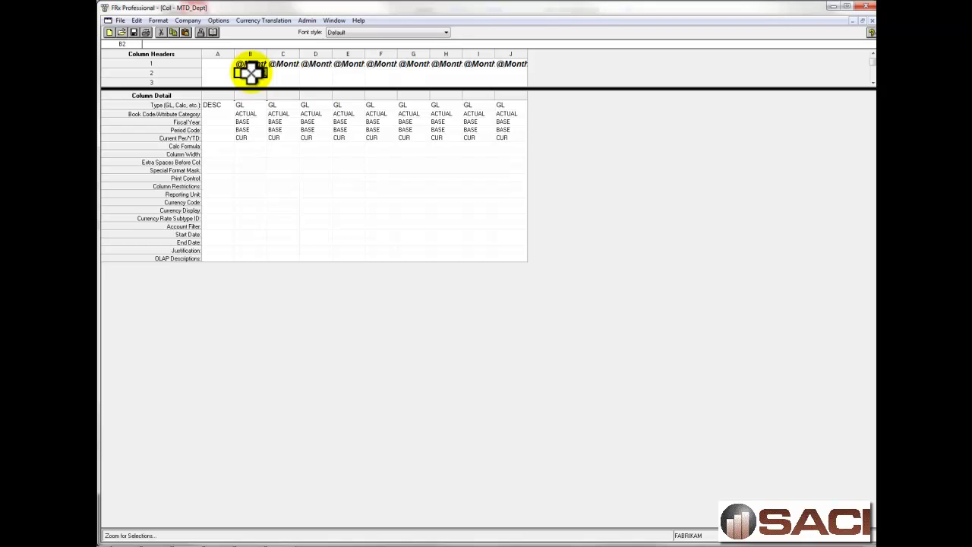
pyautogui.doubleClick(263, 63)
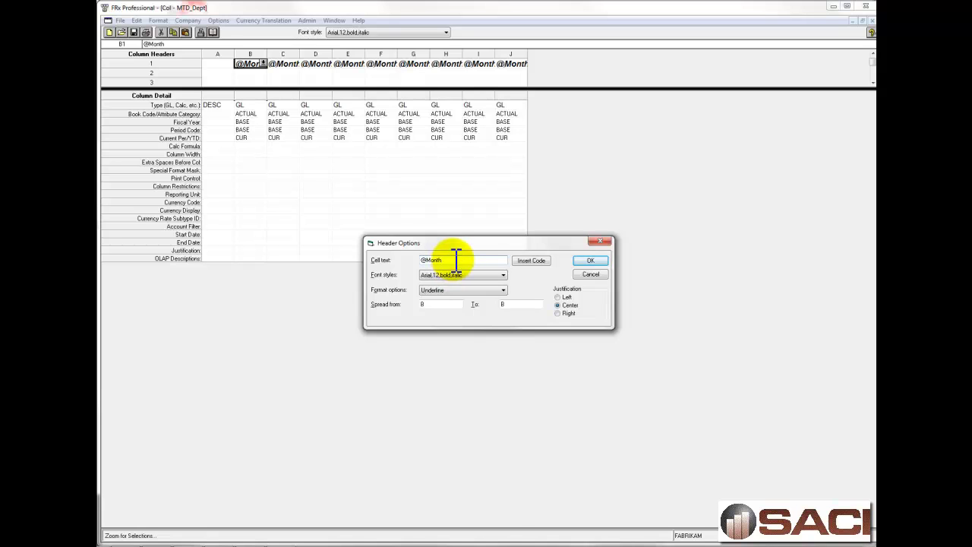
pyautogui.click(589, 262)
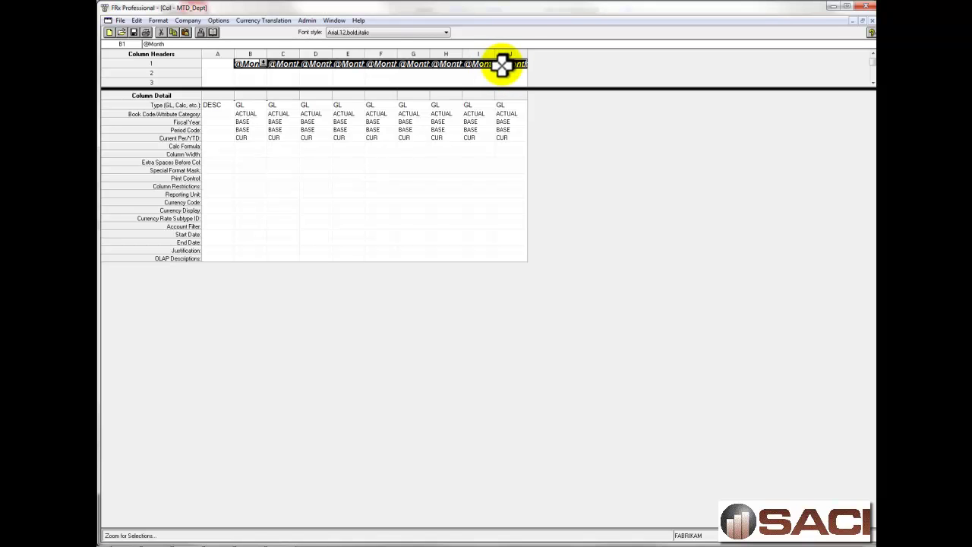
pyautogui.press('Delete')
pyautogui.click(251, 72)
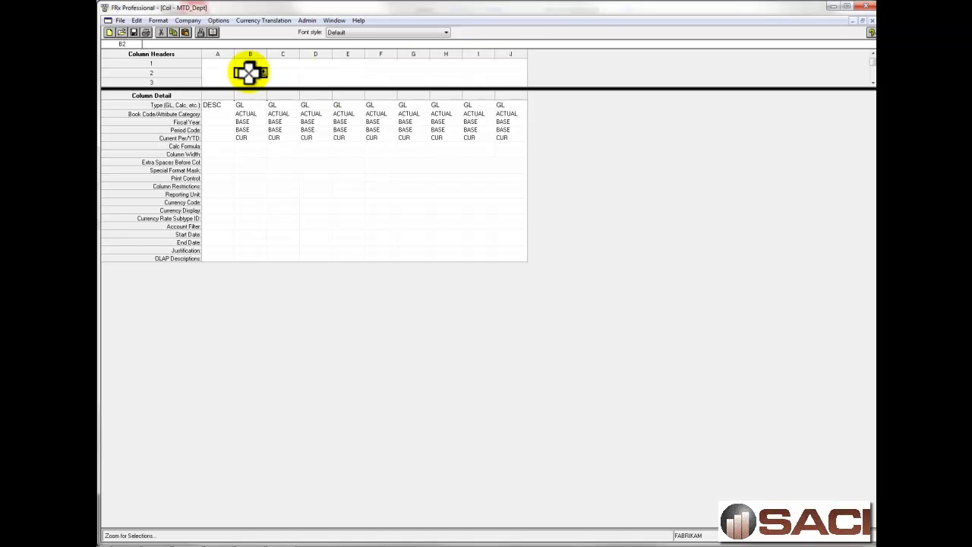
pyautogui.write('@Month\t@Month\t@Month\t@Month\t@Month\t@Month\t@Month\t@Month\t@Month')
# - Set the first-row heading of column B to "All" in Arial,10,bold,italic and copy it across columns C through J
pyautogui.click(259, 62)
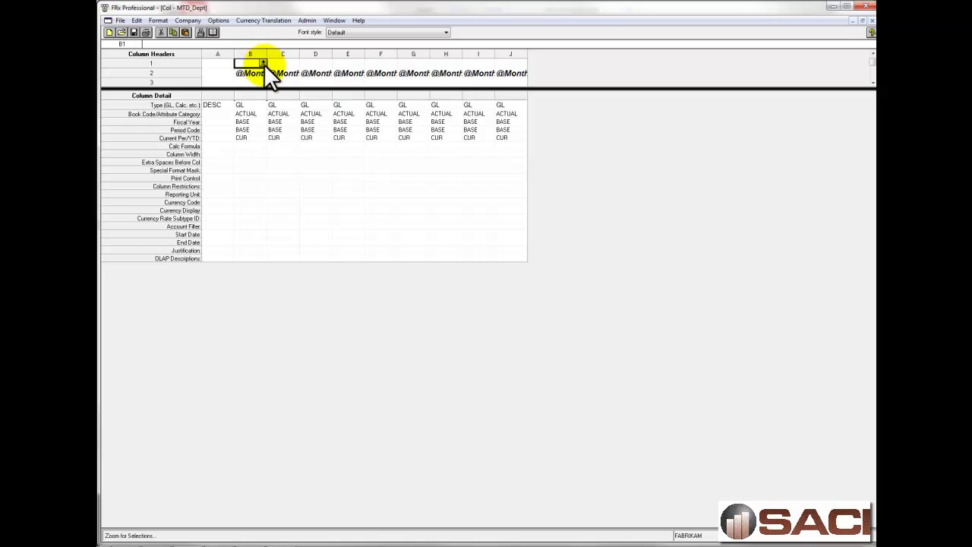
pyautogui.click(259, 64)
pyautogui.click(262, 62)
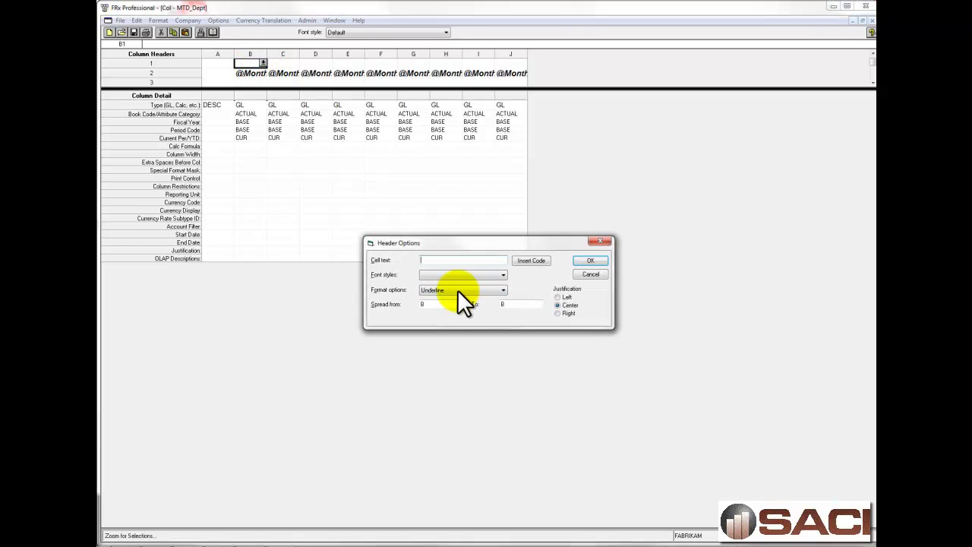
pyautogui.write('All')
pyautogui.click(503, 275)
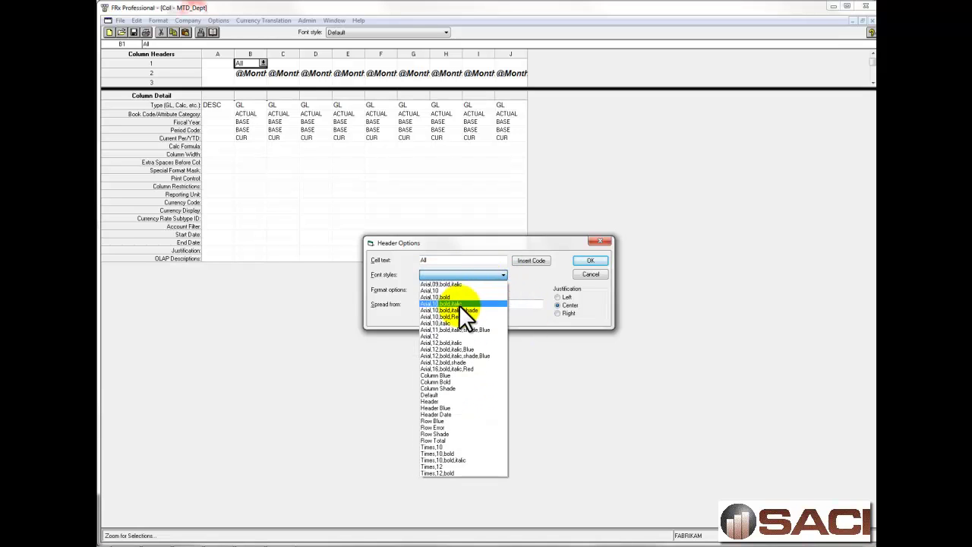
pyautogui.click(458, 304)
pyautogui.click(477, 287)
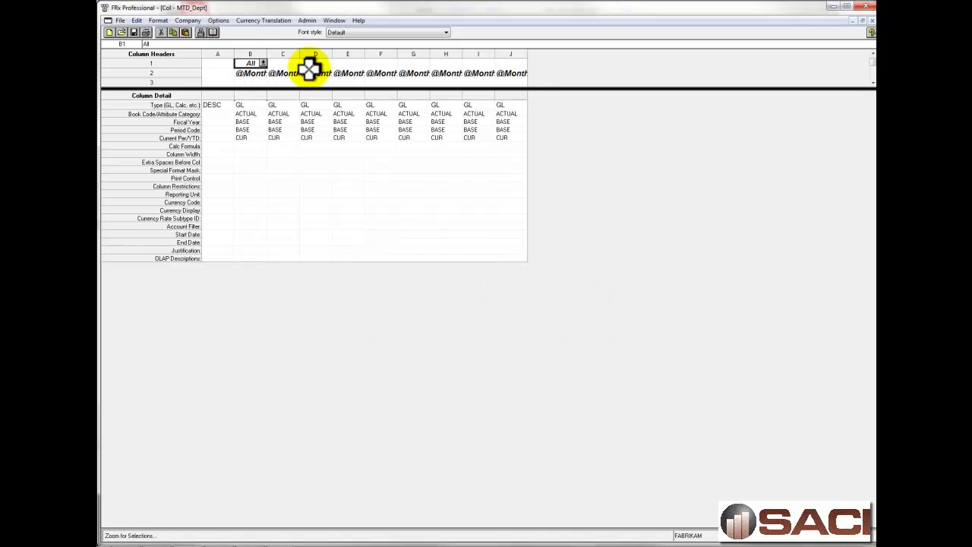
pyautogui.moveTo(300, 67); pyautogui.dragTo(373, 69)
# - Change the first-row headings of columns C and D to 000 and 100
pyautogui.click(282, 64)
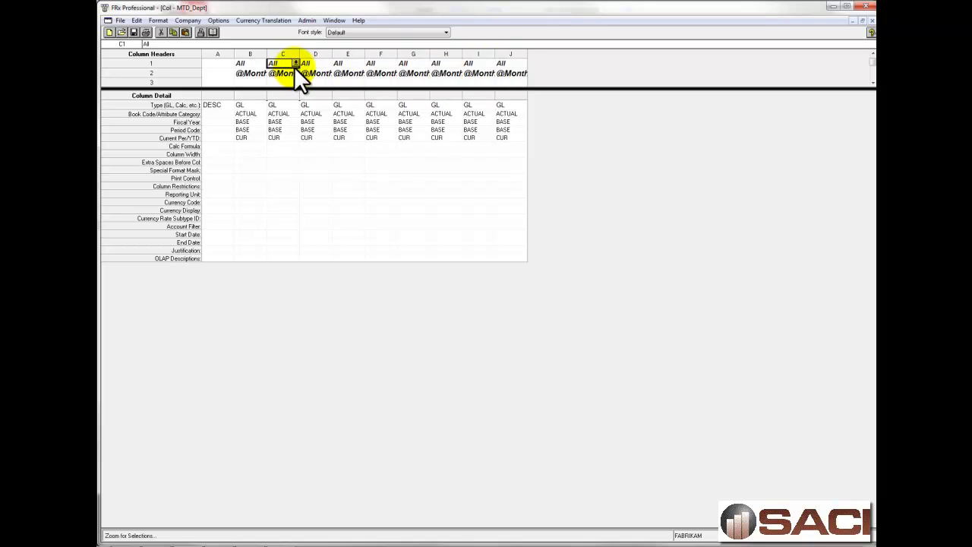
pyautogui.click(295, 62)
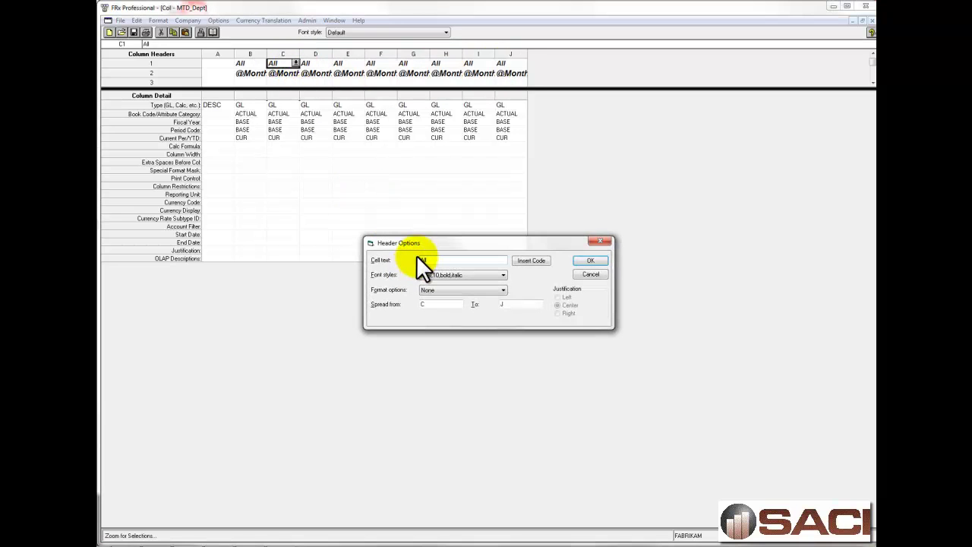
pyautogui.write('000')
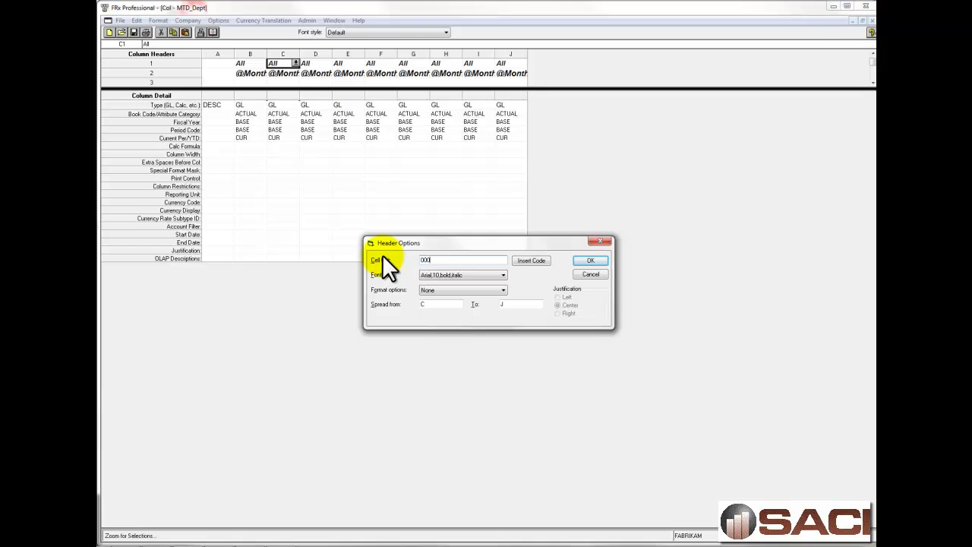
pyautogui.click(596, 260)
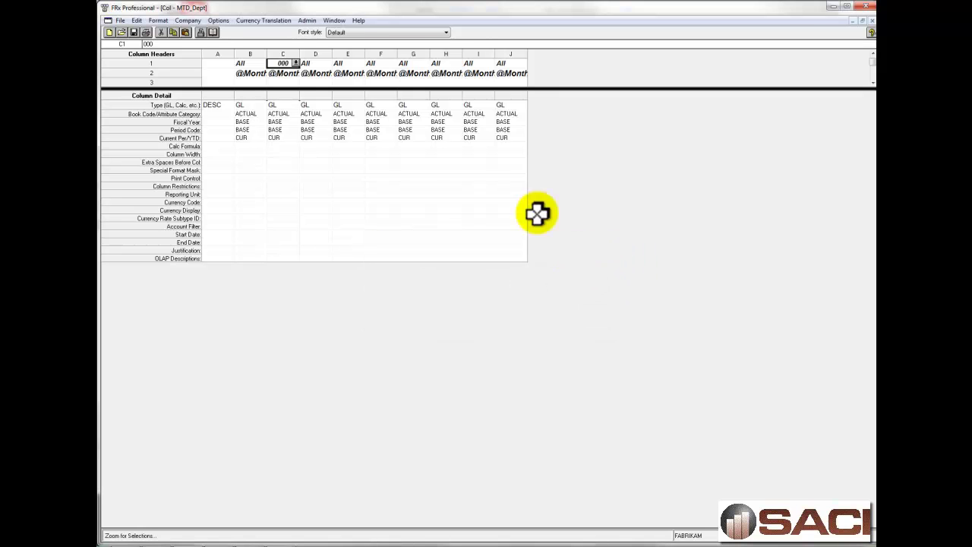
pyautogui.click(315, 63)
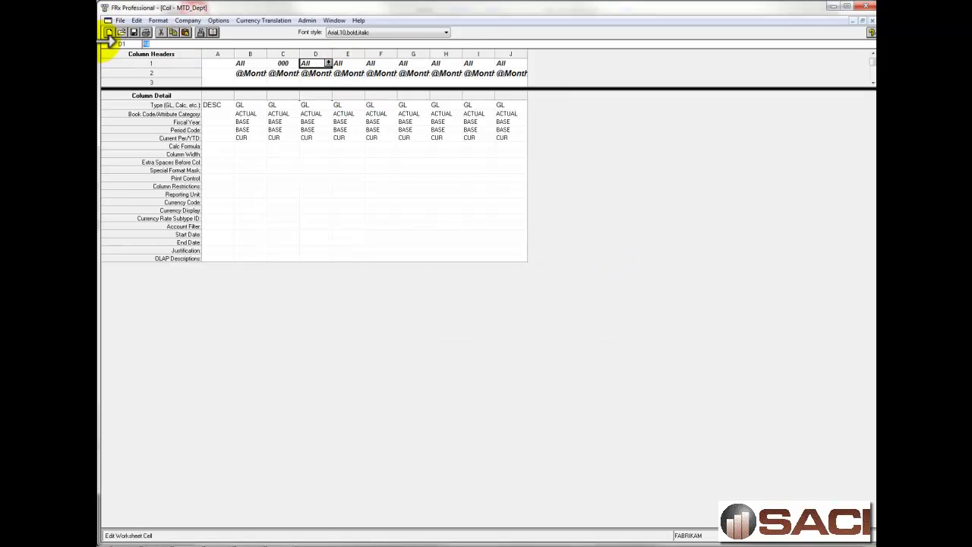
pyautogui.write('100')
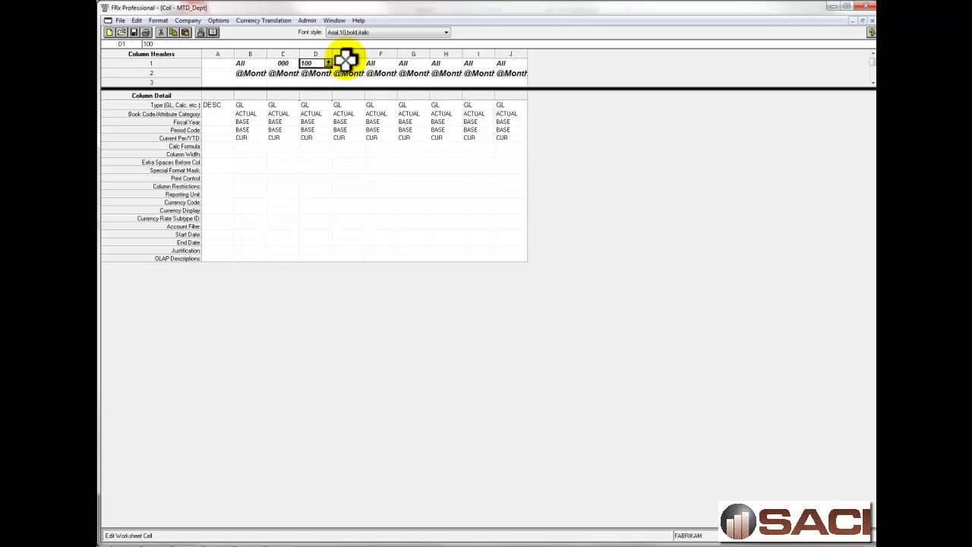
# - Change the first-row headings of columns E, F and G to 200, 300 and 400
pyautogui.click(347, 64)
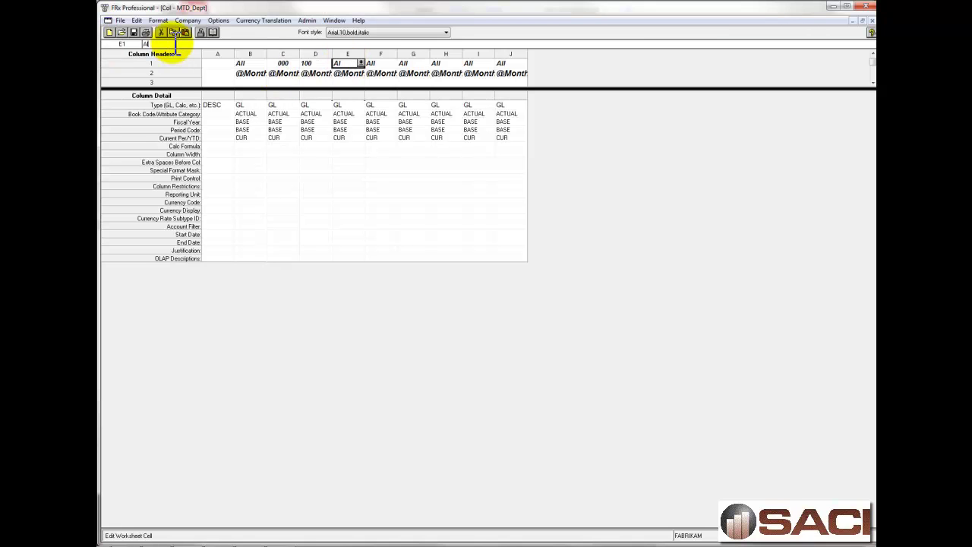
pyautogui.write('200')
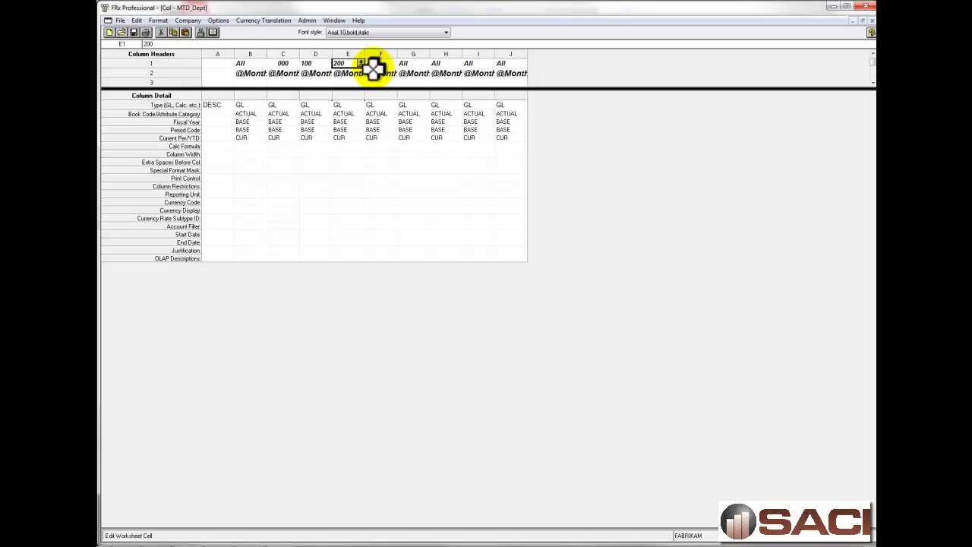
pyautogui.click(378, 63)
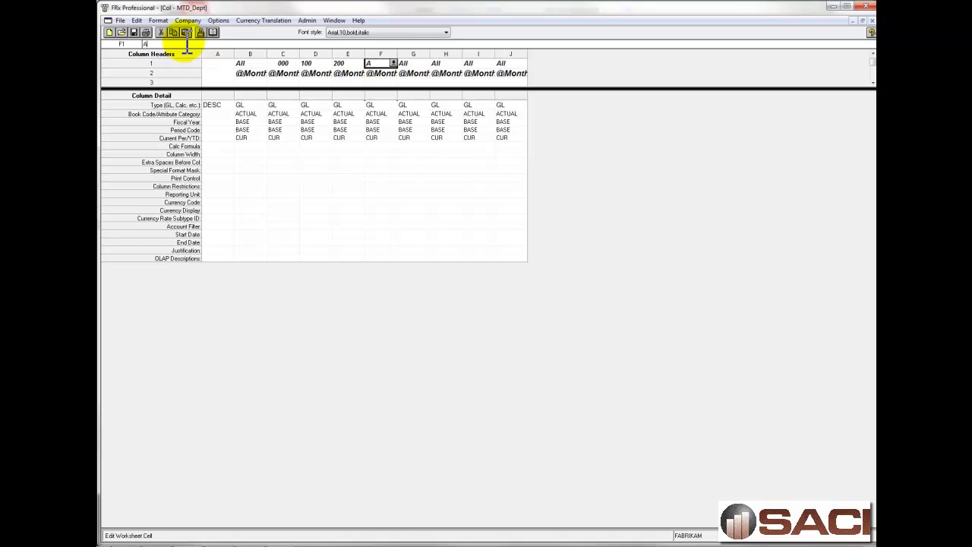
pyautogui.write('300')
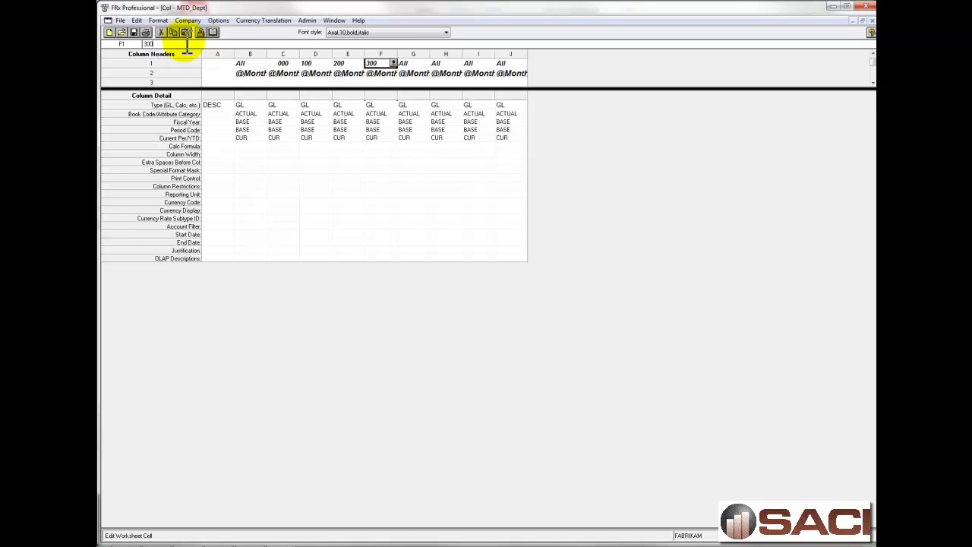
pyautogui.click(408, 65)
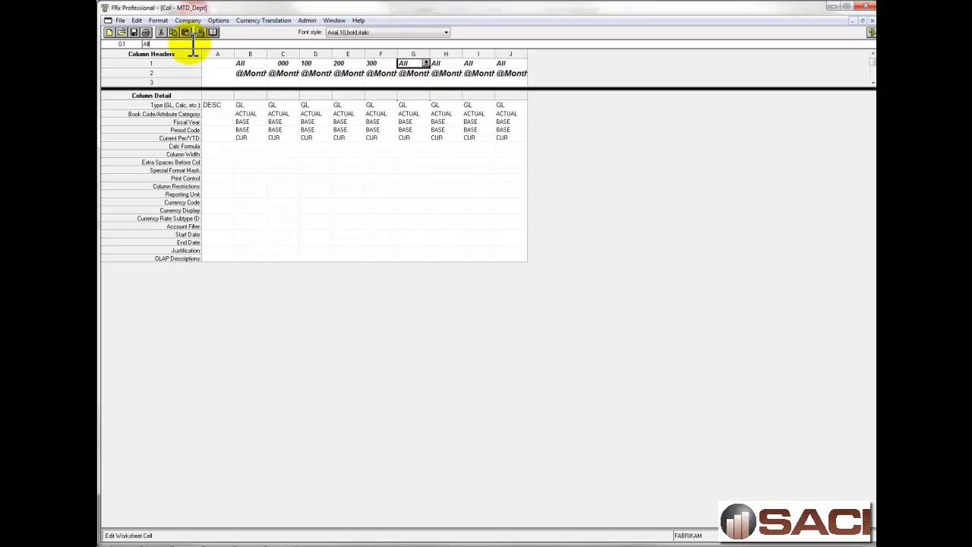
pyautogui.press('Delete')
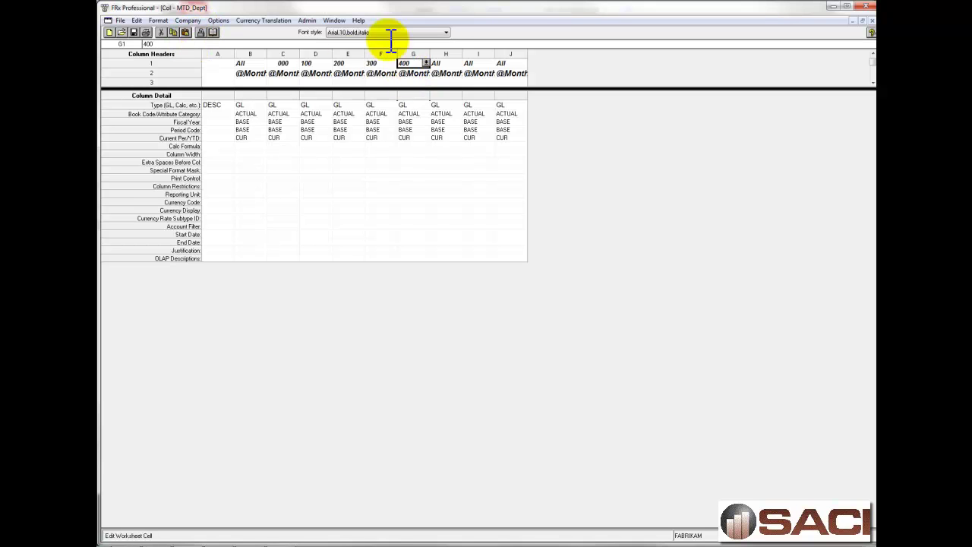
# - Change the first-row headings of columns H, I and J to 500, 600 and 999
pyautogui.click(443, 64)
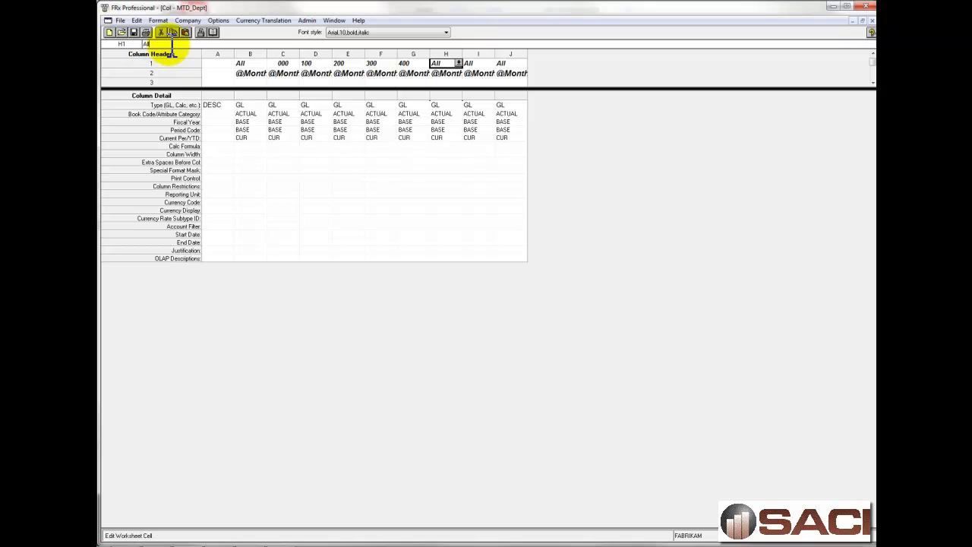
pyautogui.press('Delete')
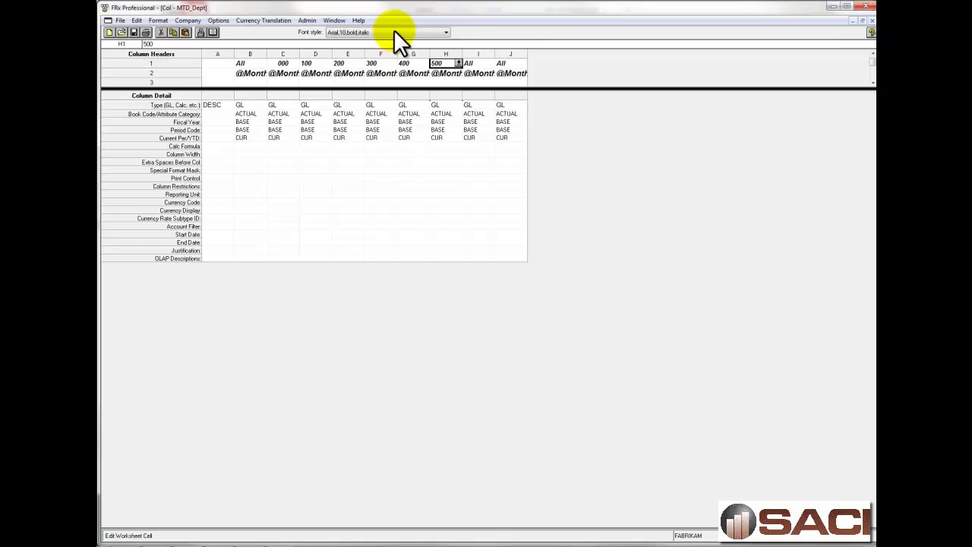
pyautogui.click(467, 63)
pyautogui.doubleClick(166, 44)
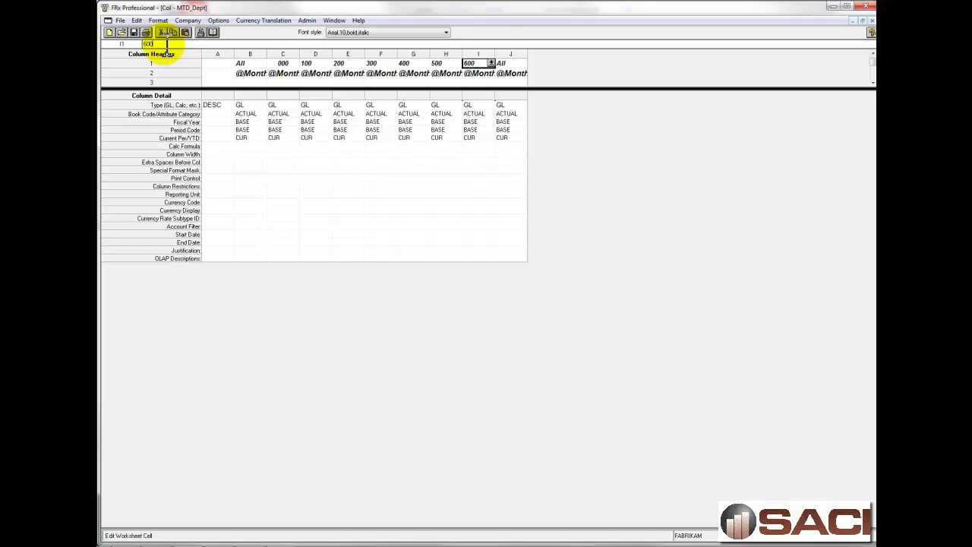
pyautogui.click(509, 64)
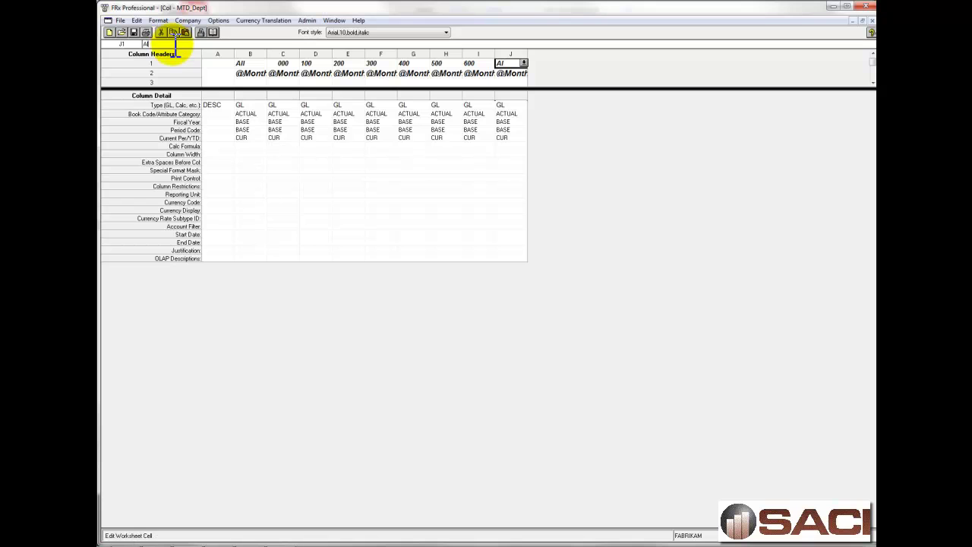
pyautogui.write('999')
pyautogui.press('Return')
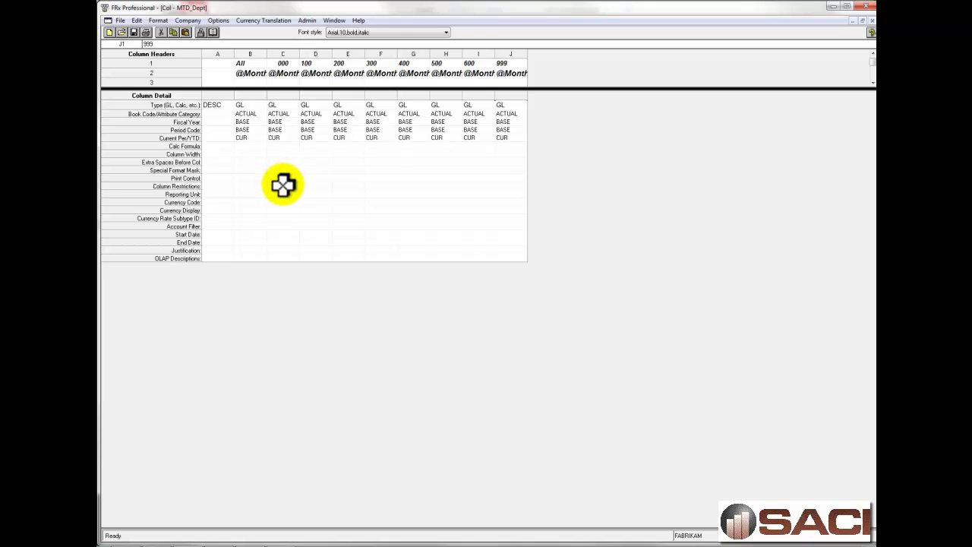
# - Set the print control of columns C through J to X0
pyautogui.click(293, 179)
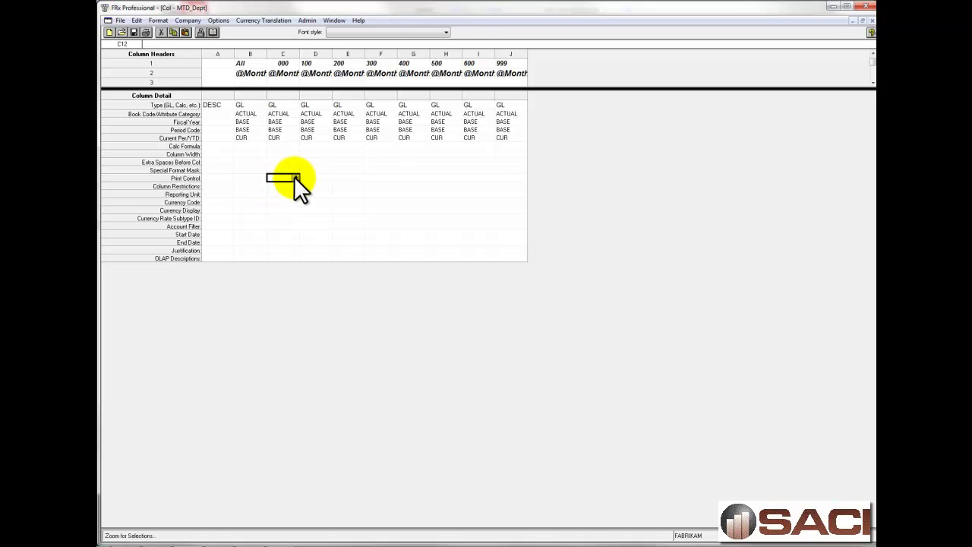
pyautogui.click(296, 178)
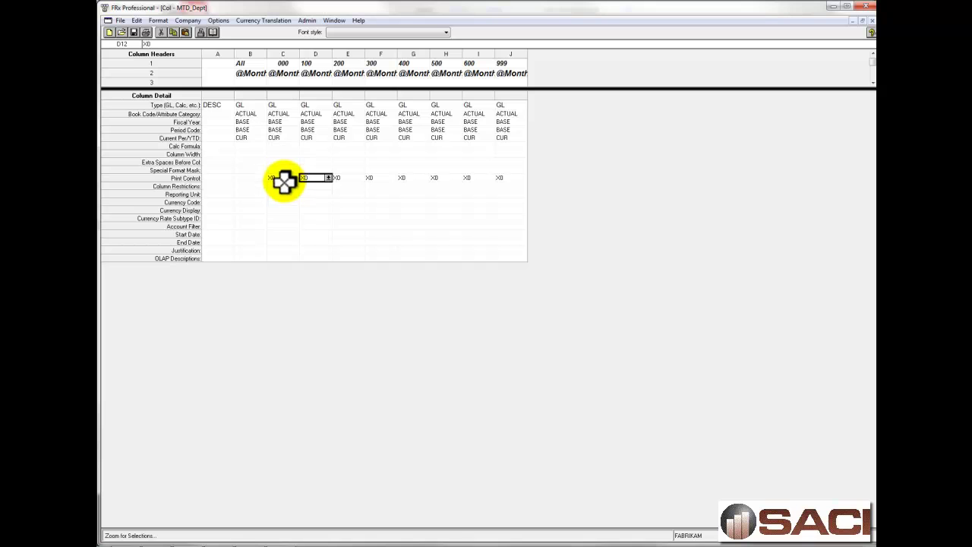
# - Set the account filters of columns C and D to 000-????-?? and 100-????-??
pyautogui.click(288, 200)
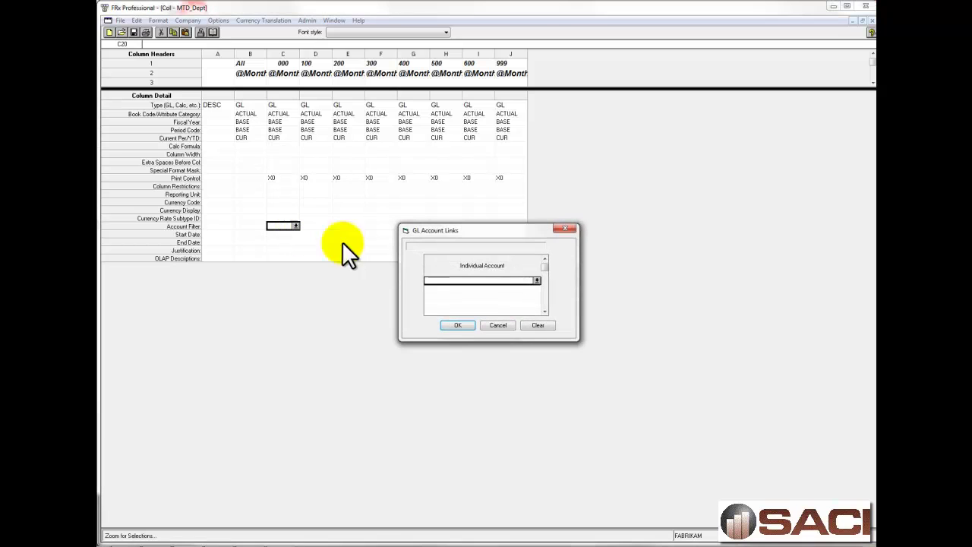
pyautogui.click(509, 281)
pyautogui.write('00')
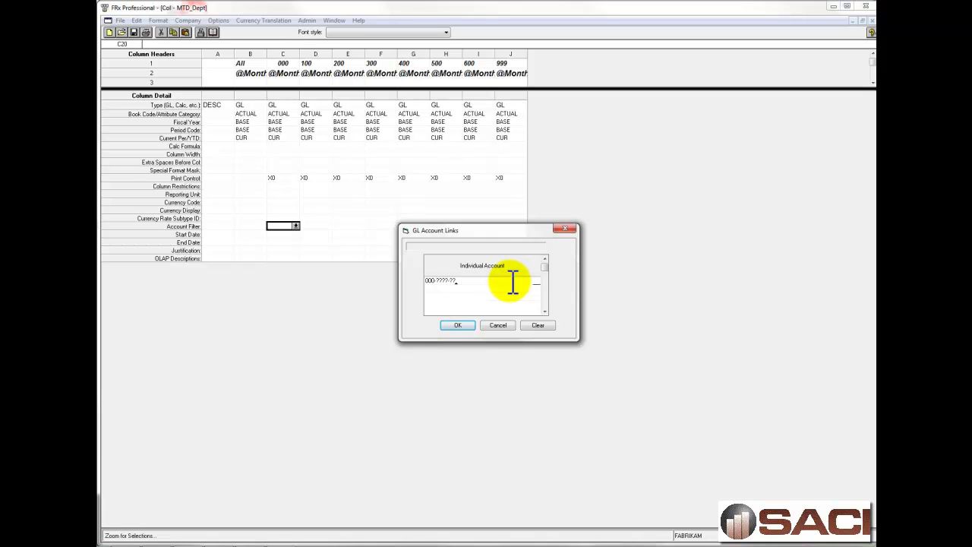
pyautogui.click(458, 325)
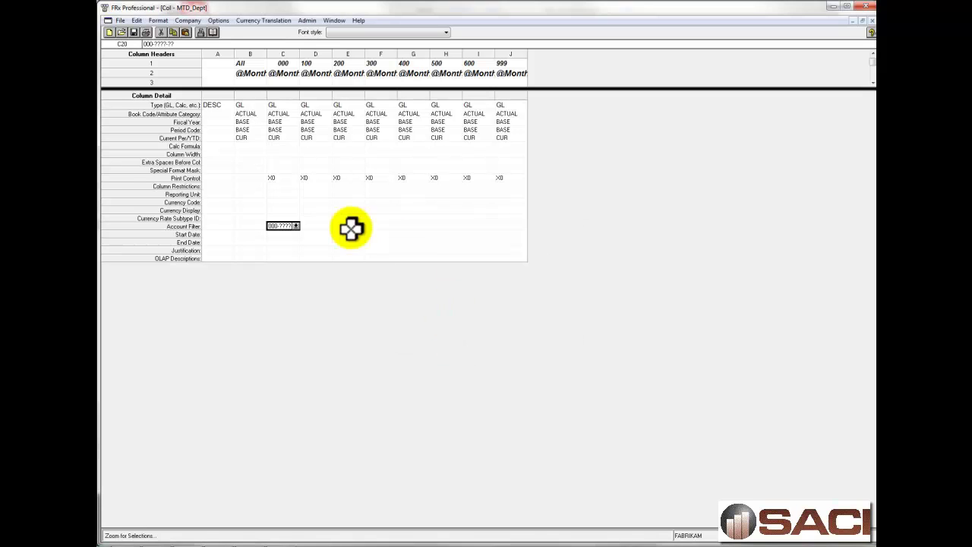
pyautogui.click(315, 225)
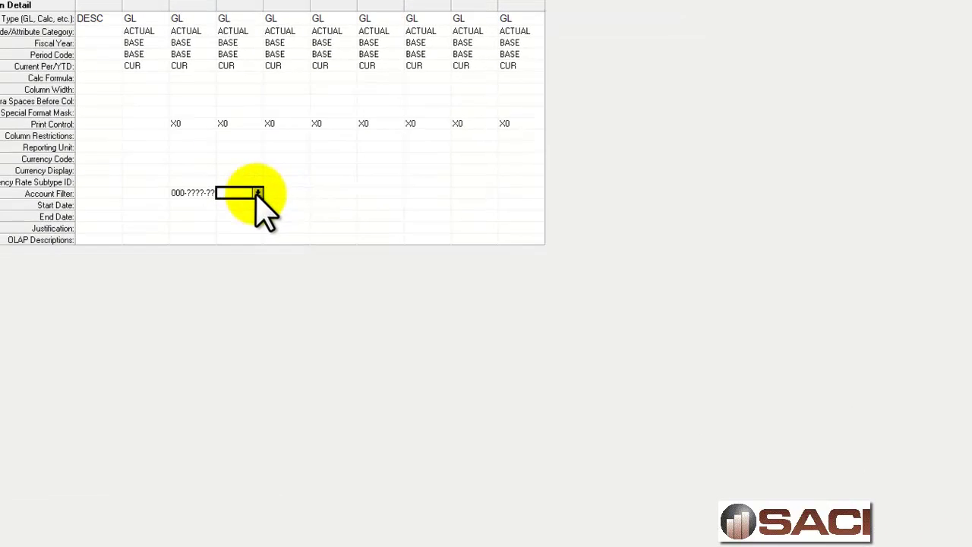
pyautogui.click(327, 225)
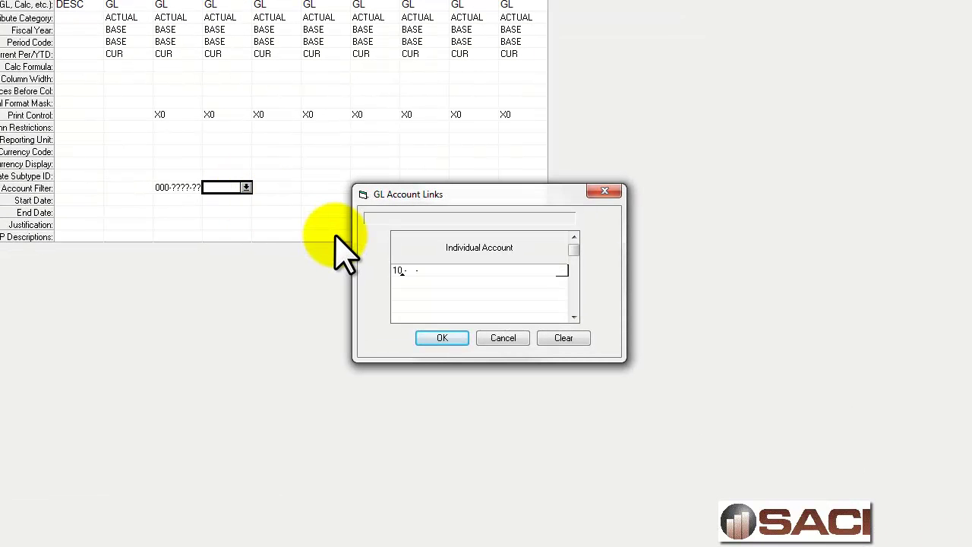
pyautogui.write('100-????-??')
pyautogui.click(438, 338)
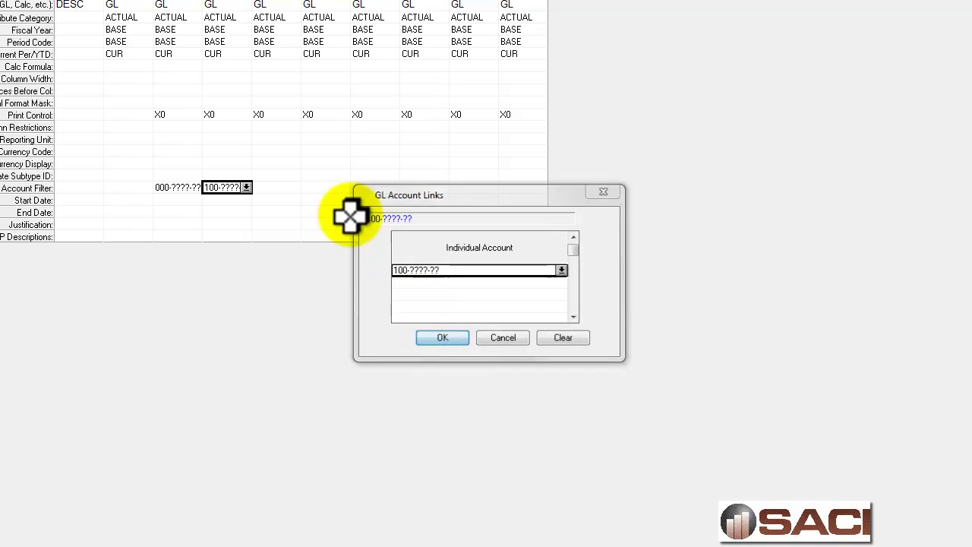
# - Set the account filters of columns E and F to 2??-????-?? and 3??-????-??
pyautogui.click(291, 188)
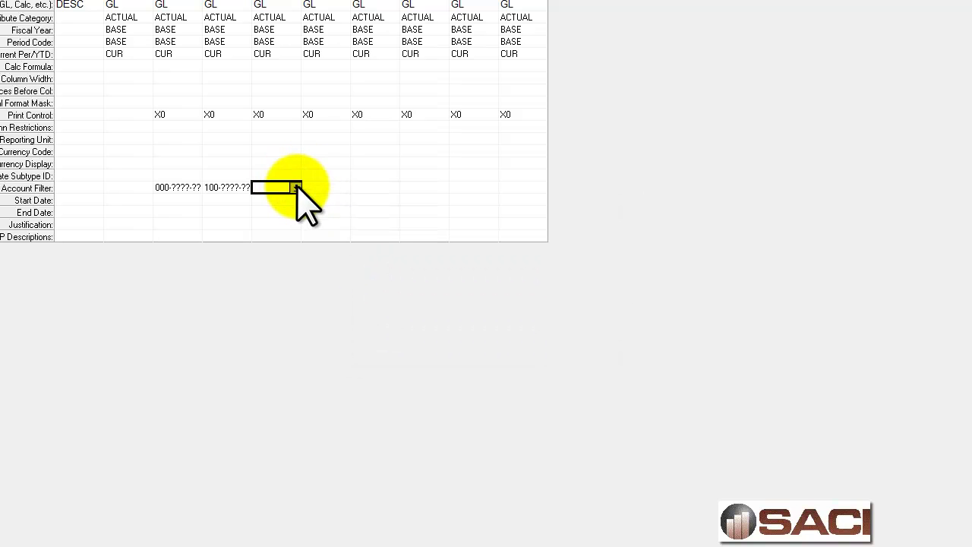
pyautogui.click(296, 187)
pyautogui.write('2??-????-??')
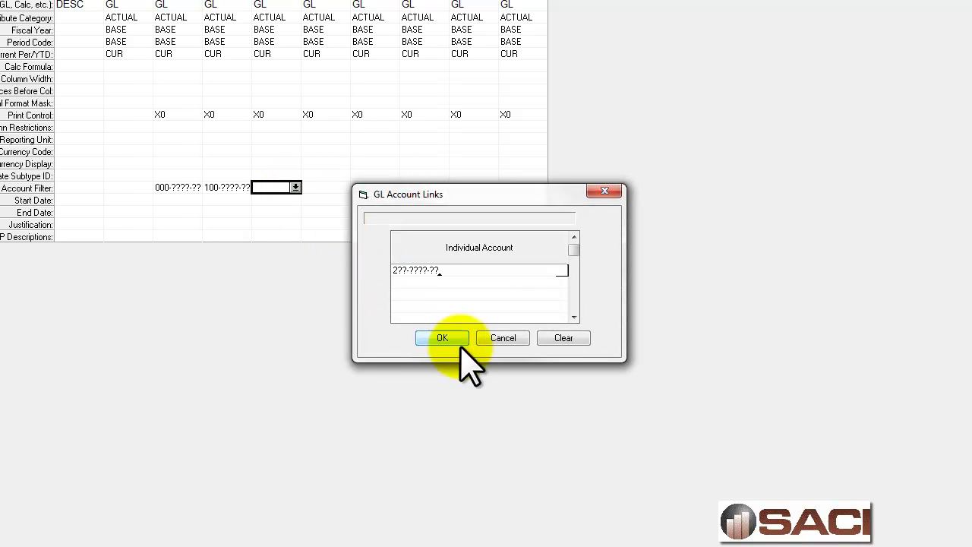
pyautogui.click(444, 337)
pyautogui.click(330, 187)
pyautogui.click(344, 187)
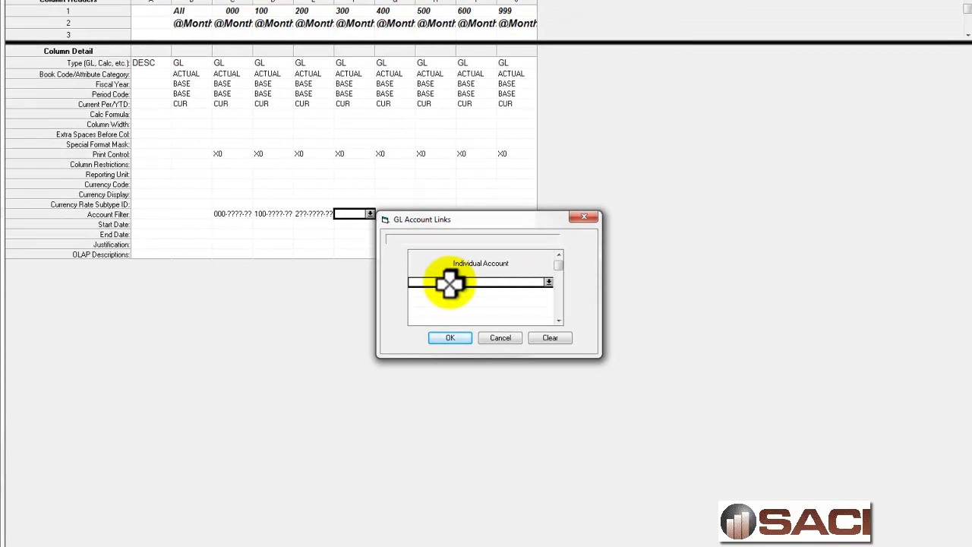
pyautogui.click(449, 285)
pyautogui.write('??-????-??')
pyautogui.click(447, 338)
# - Set the account filters of columns G and H to 4??-????-?? and 5??-????-??
pyautogui.click(399, 214)
pyautogui.click(411, 213)
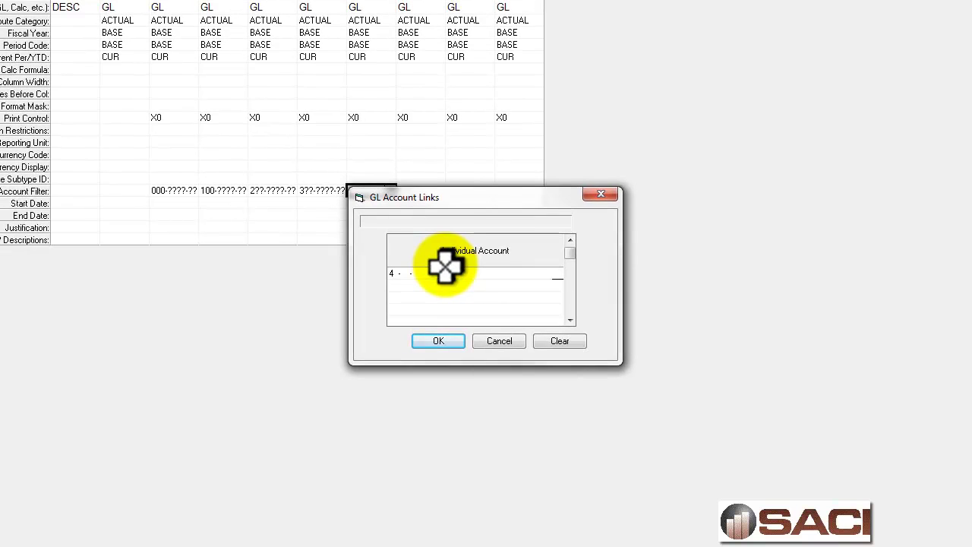
pyautogui.write('4??-????-??')
pyautogui.click(430, 341)
pyautogui.click(432, 190)
pyautogui.click(441, 191)
pyautogui.write('5')
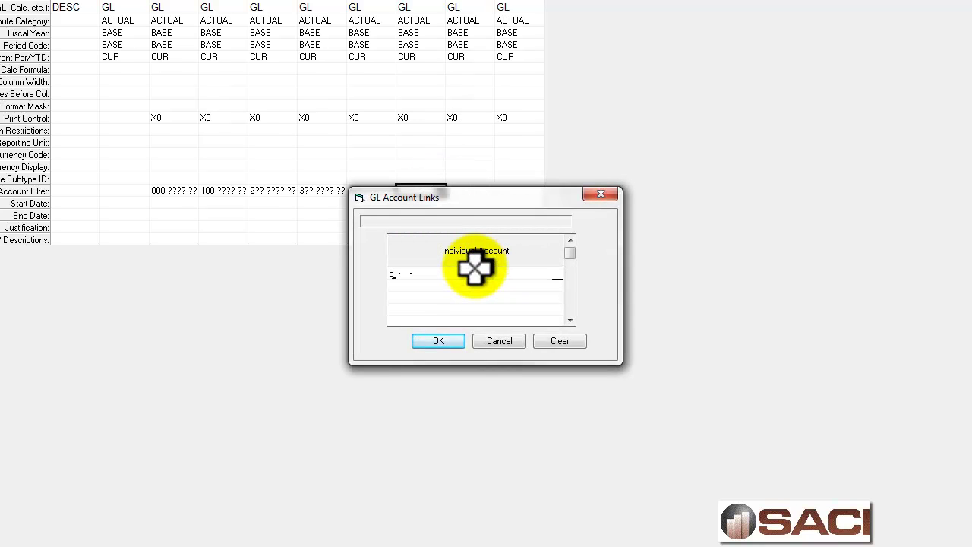
pyautogui.write('??-????-??')
pyautogui.click(439, 341)
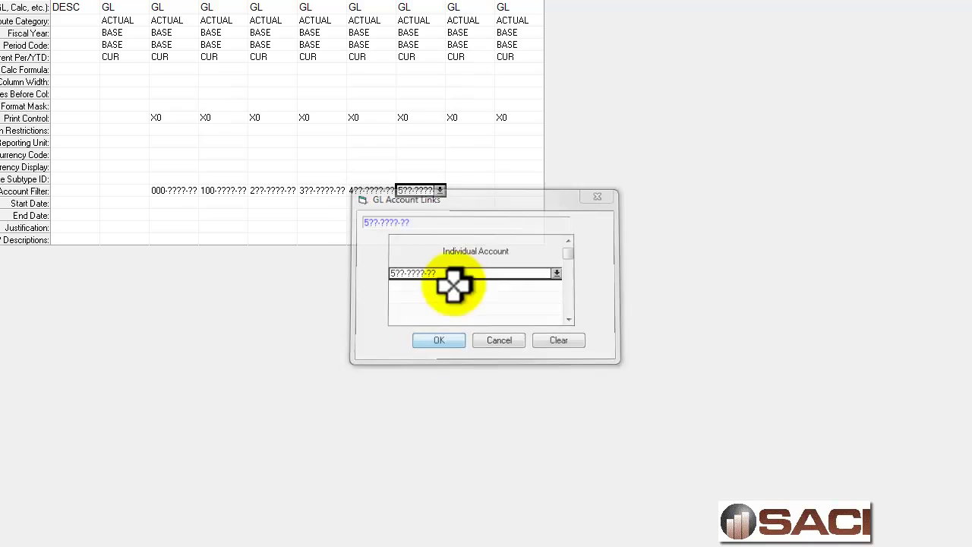
# - Set the account filters of columns I and J to 6??-????-?? and 999-????-??
pyautogui.click(470, 190)
pyautogui.click(490, 190)
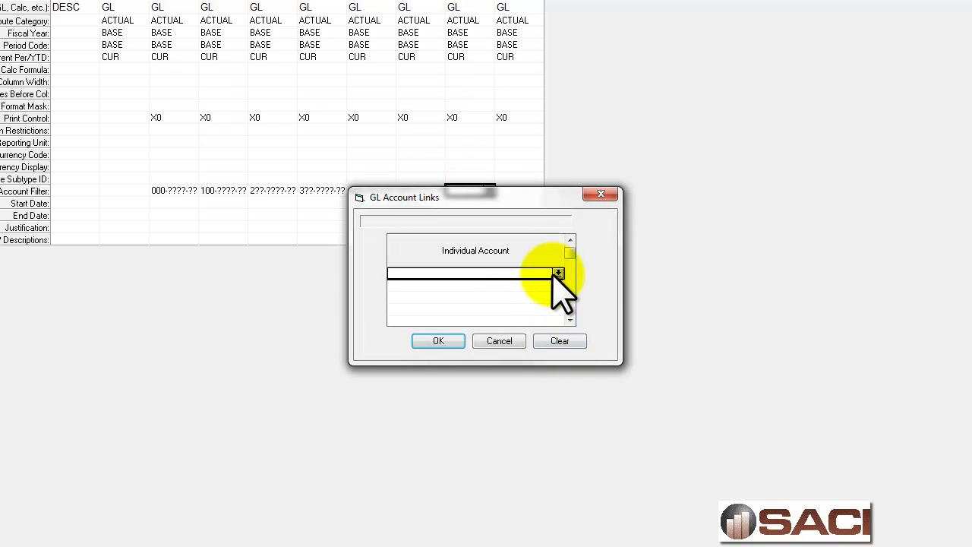
pyautogui.write('6??-????-??')
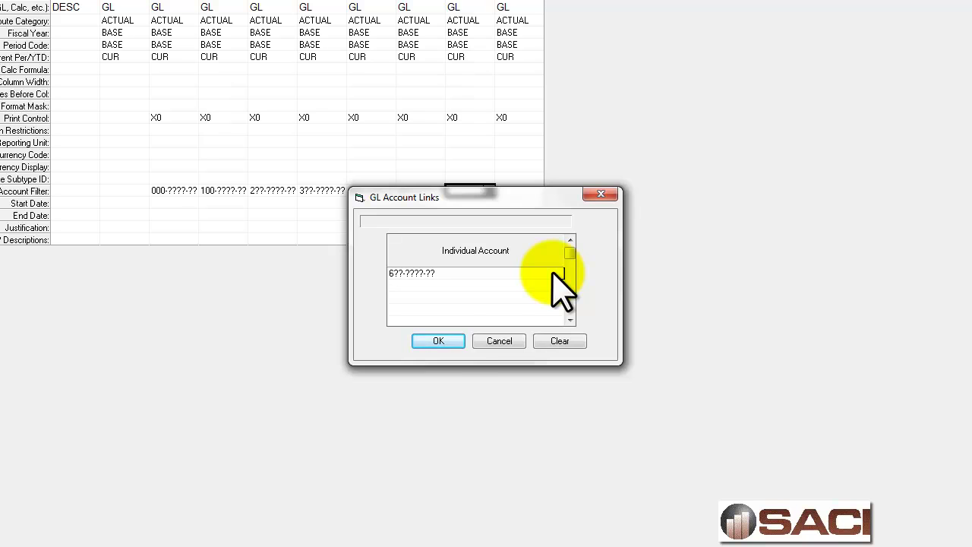
pyautogui.click(452, 343)
pyautogui.click(521, 190)
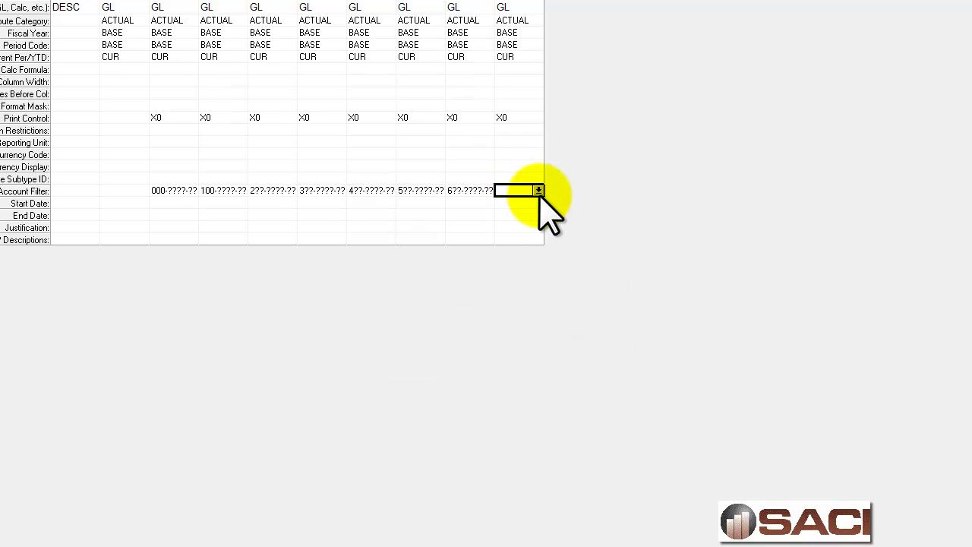
pyautogui.click(537, 191)
pyautogui.write('999-????-??')
pyautogui.click(438, 340)
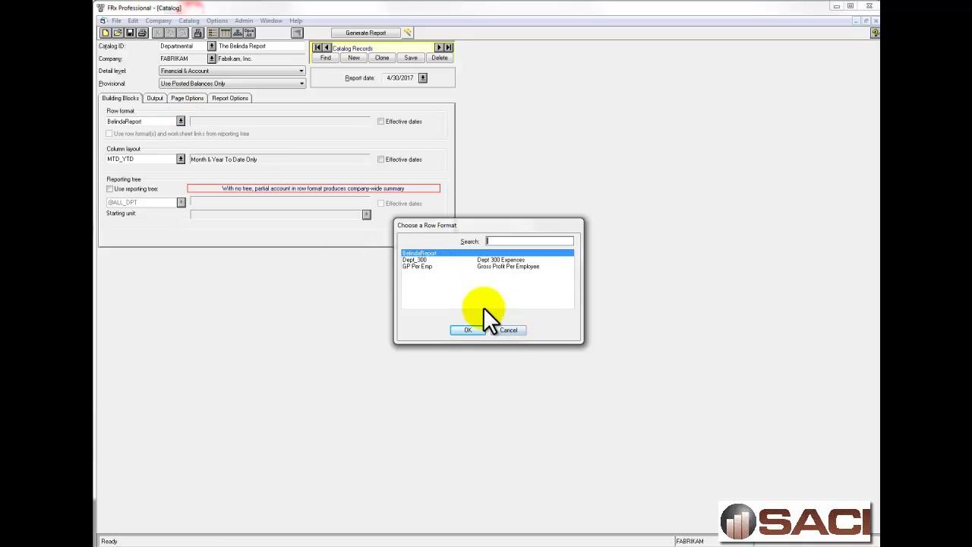
# - Keep BelindaReport as the row format, choose MTD_Dept as the column layout, and save the Departmental catalog record
pyautogui.click(482, 329)
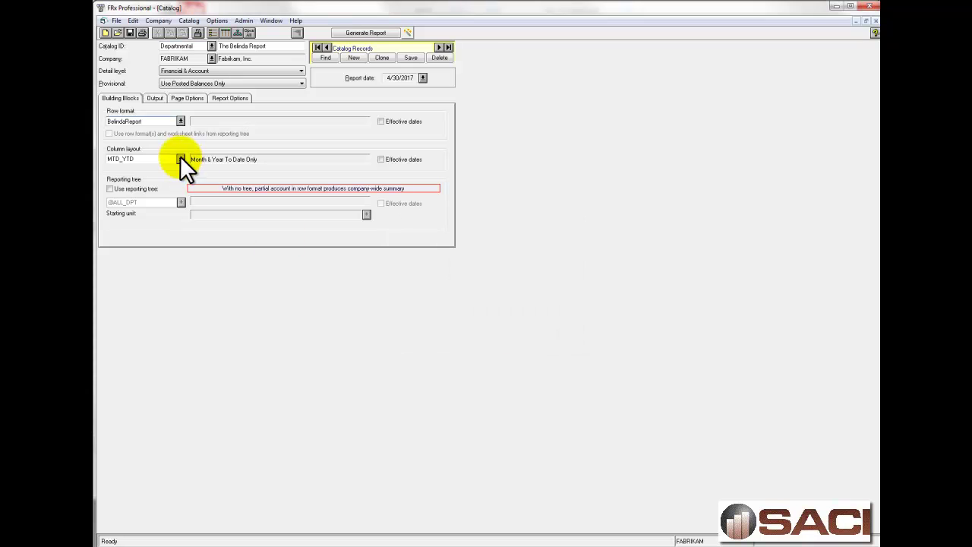
pyautogui.click(180, 159)
pyautogui.doubleClick(429, 263)
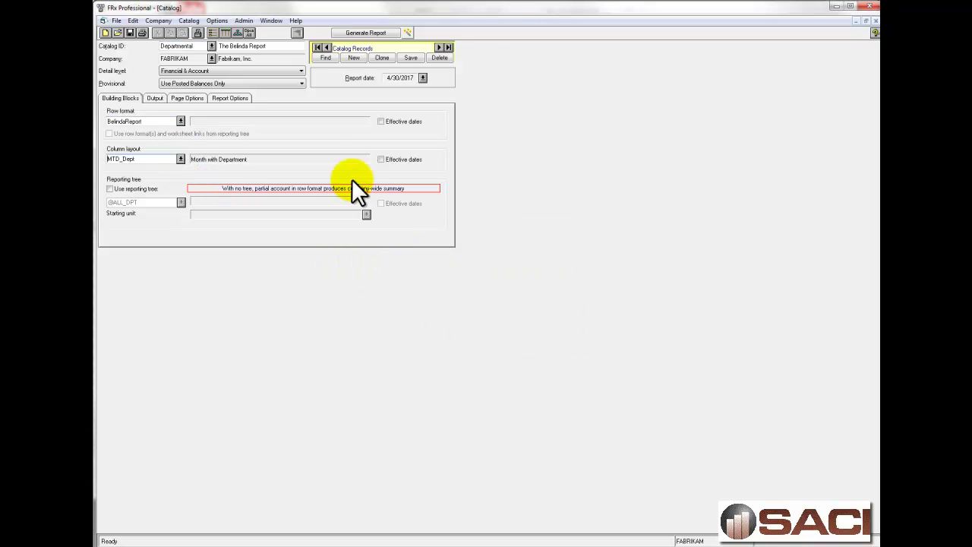
pyautogui.click(413, 57)
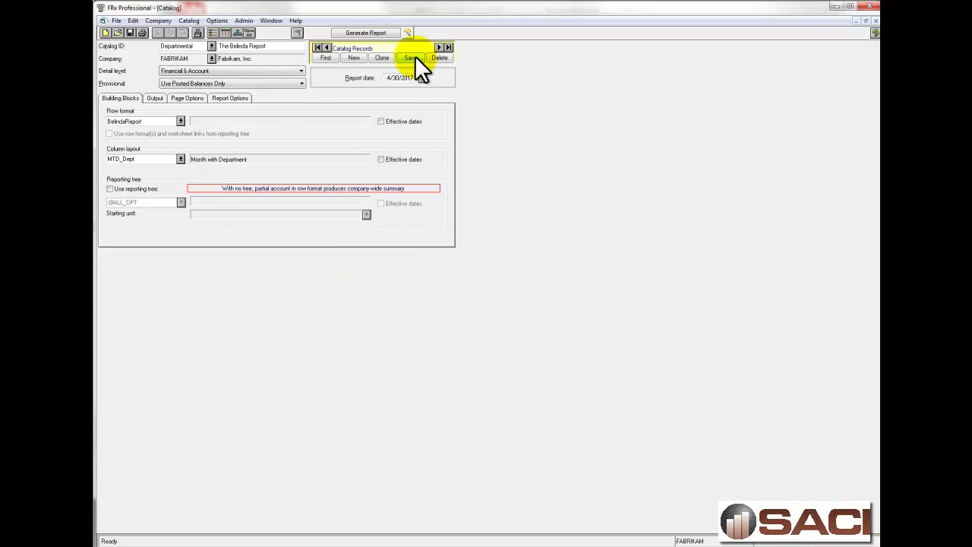
# - Generate the Departmental report and view it at 75% zoom
pyautogui.click(373, 32)
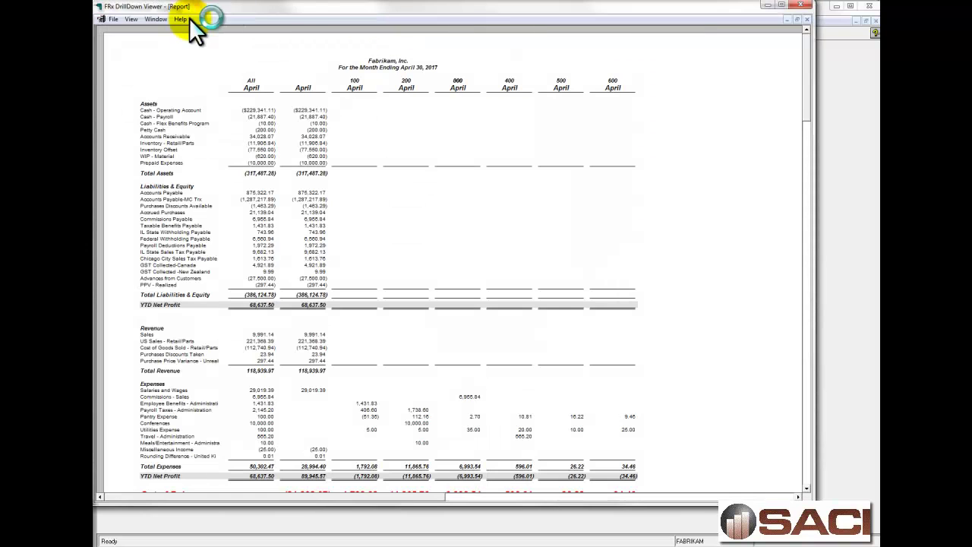
pyautogui.click(131, 19)
pyautogui.click(151, 105)
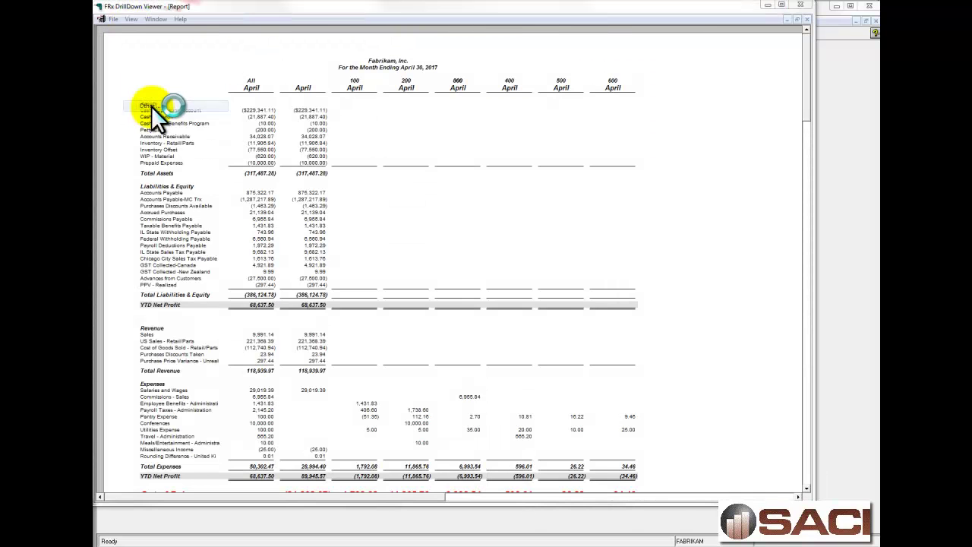
pyautogui.write('75')
pyautogui.press('Return')
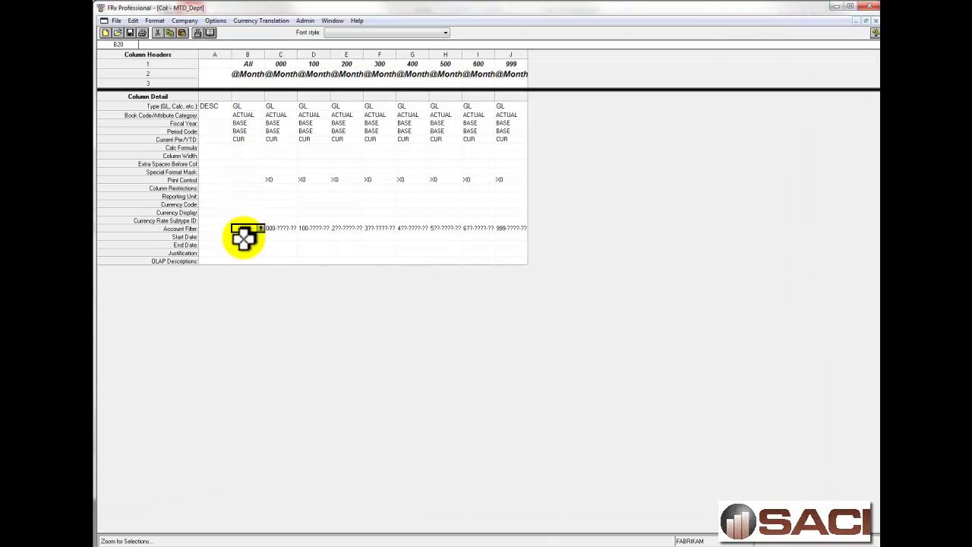
# - Close the column layout, open the BelindaReport row format and restrict the Out of Balance row to column B
pyautogui.click(874, 21)
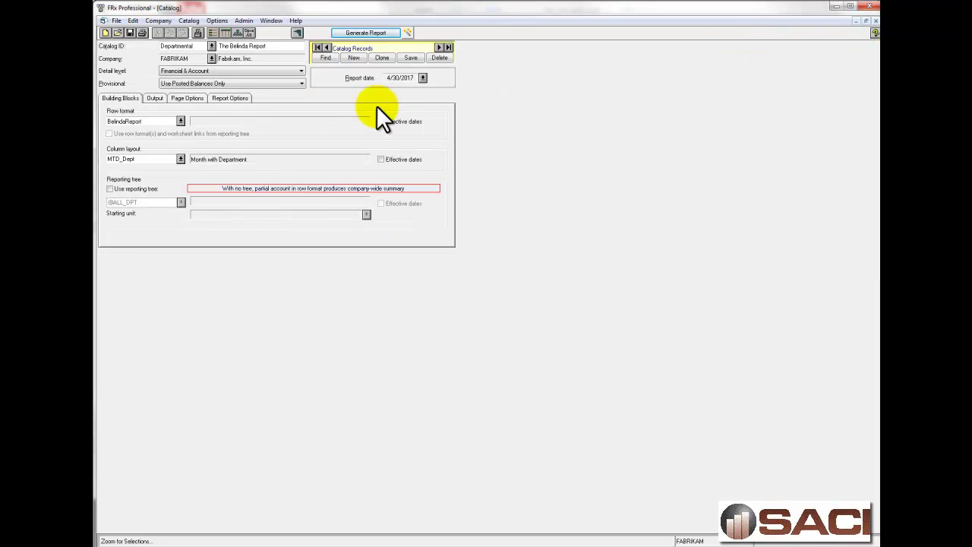
pyautogui.click(215, 32)
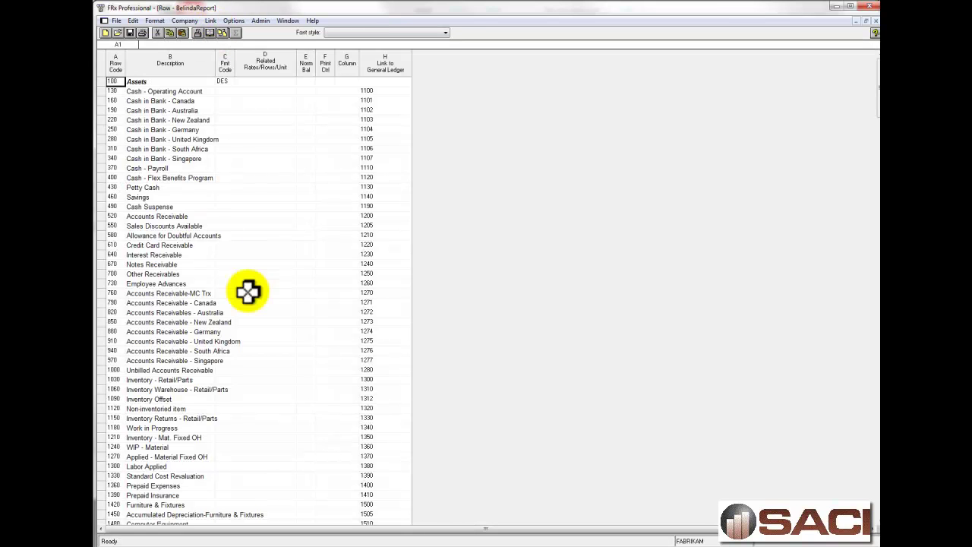
pyautogui.click(877, 509)
pyautogui.click(875, 508)
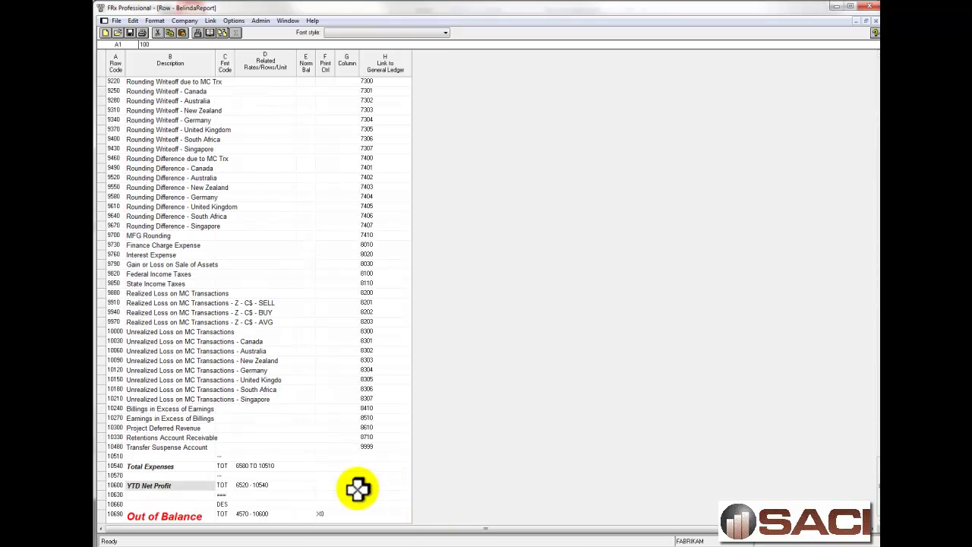
pyautogui.click(347, 514)
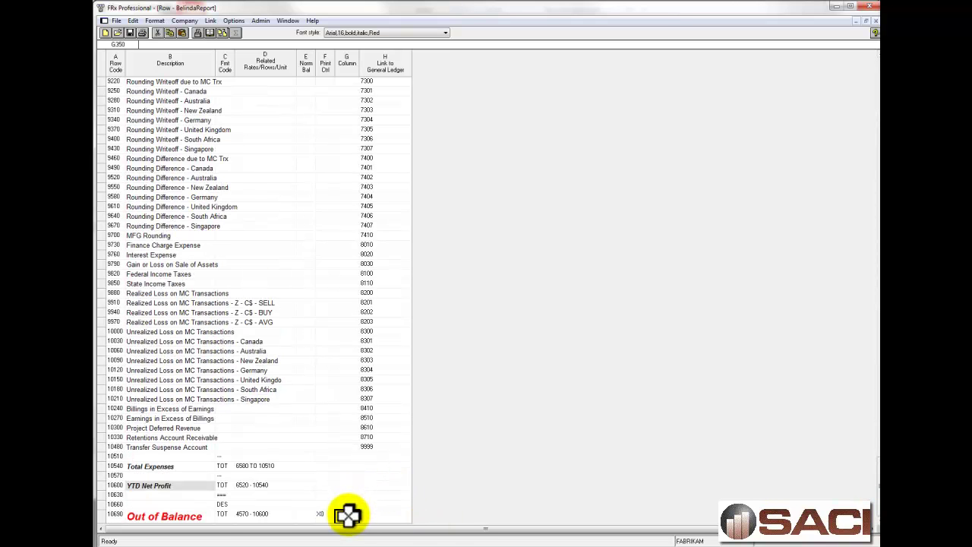
pyautogui.write('b')
pyautogui.press('Up')
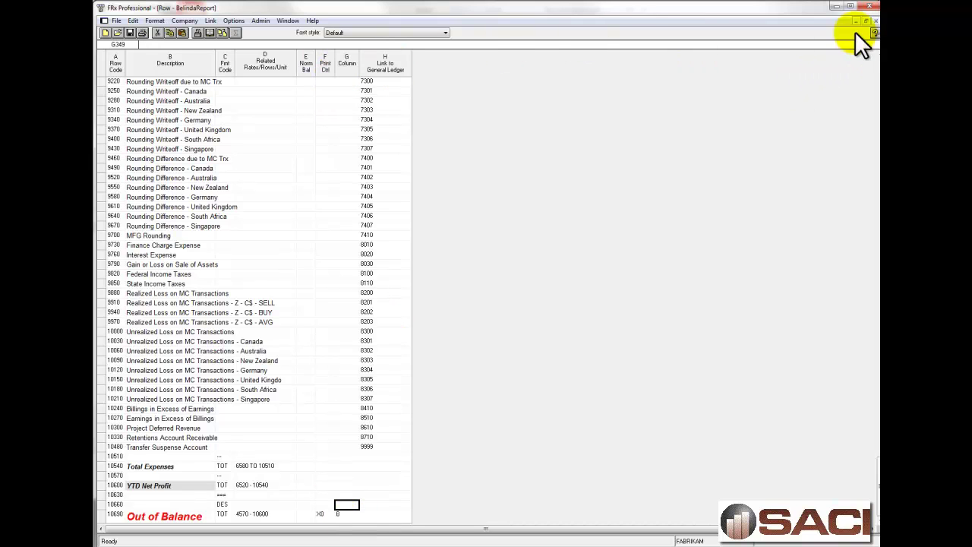
# - Save the changes to the BelindaReport row format and return to the catalog
pyautogui.click(876, 21)
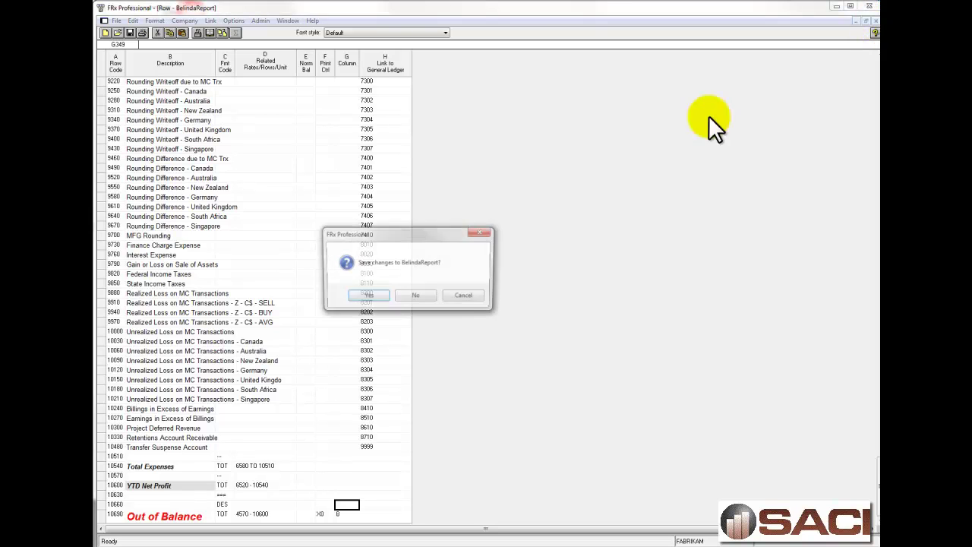
pyautogui.click(371, 297)
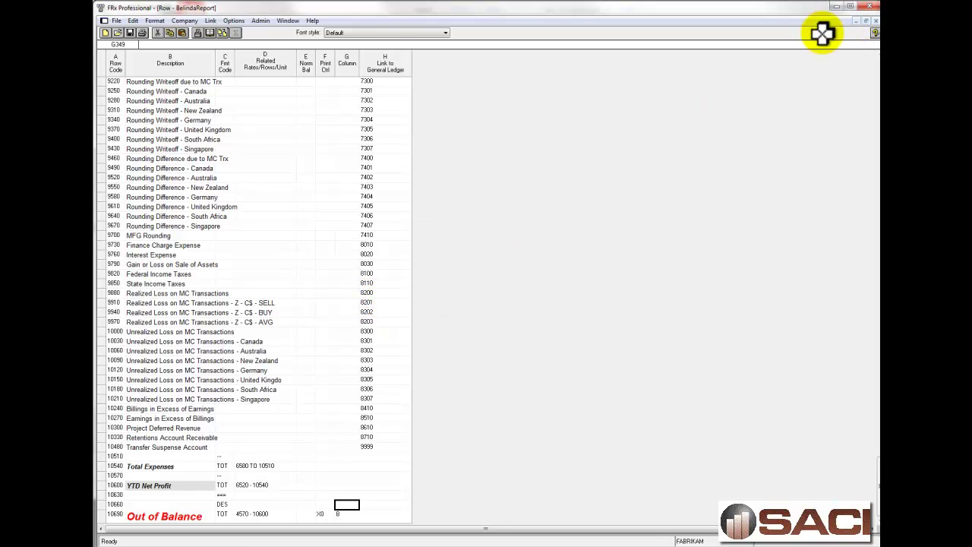
pyautogui.click(874, 22)
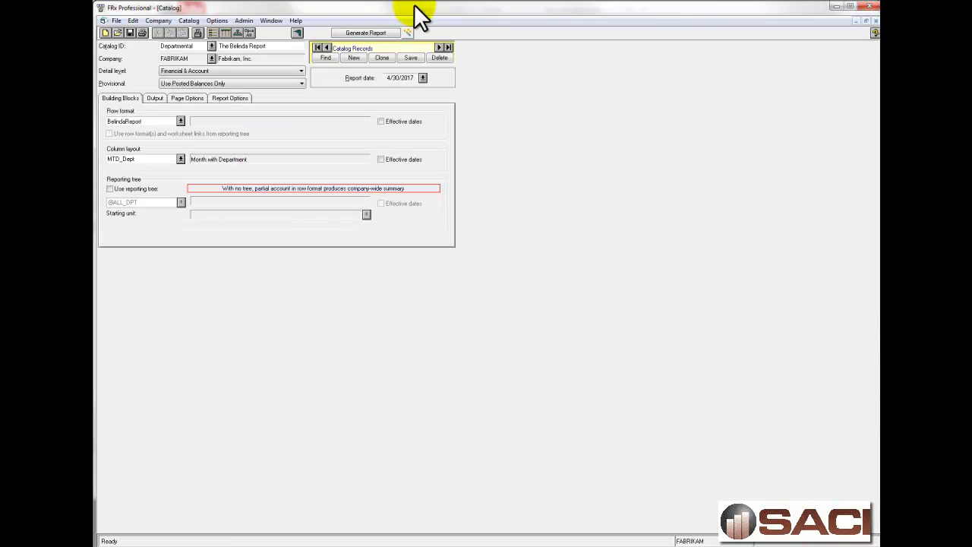
# - Generate the report again with the revised row format and select the Pantry Expense row at 75% zoom
pyautogui.click(369, 33)
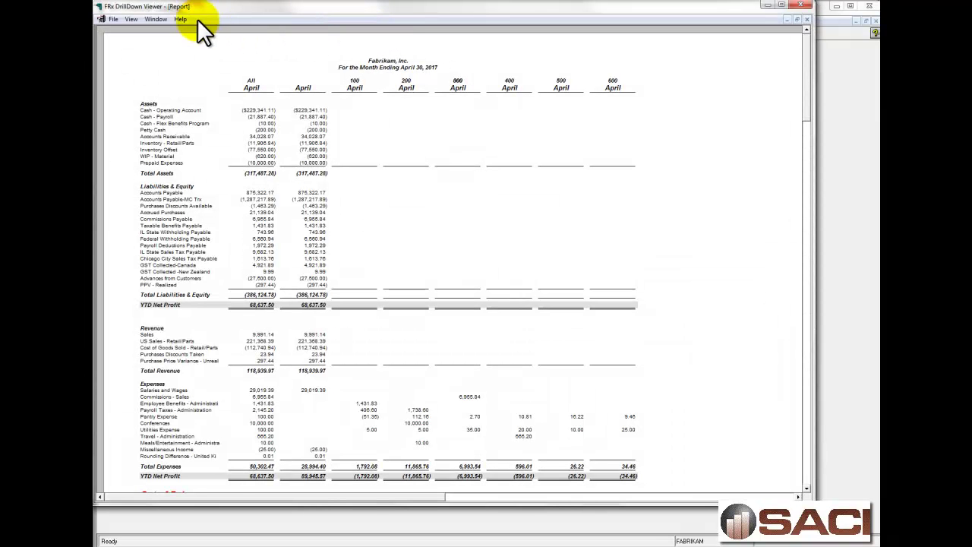
pyautogui.click(133, 18)
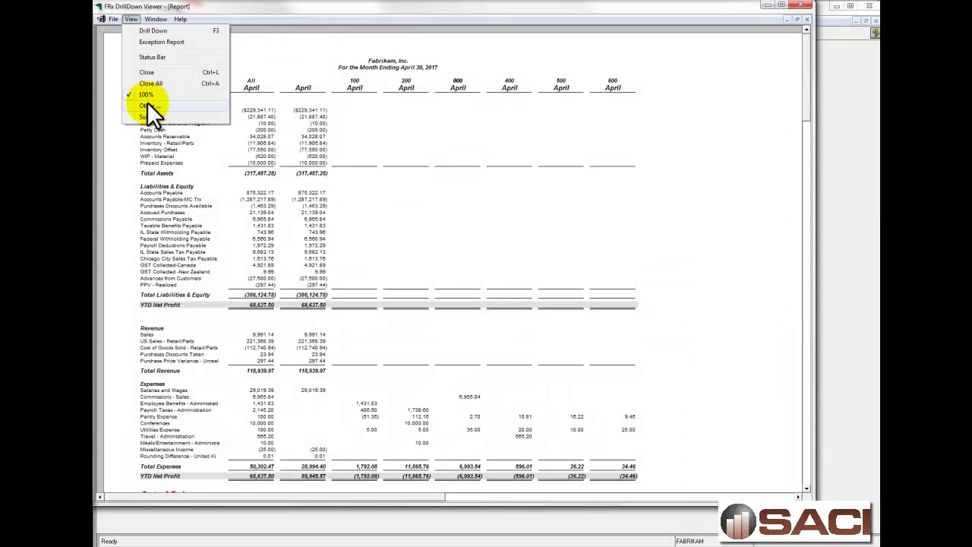
pyautogui.click(148, 102)
pyautogui.write('75')
pyautogui.press('Return')
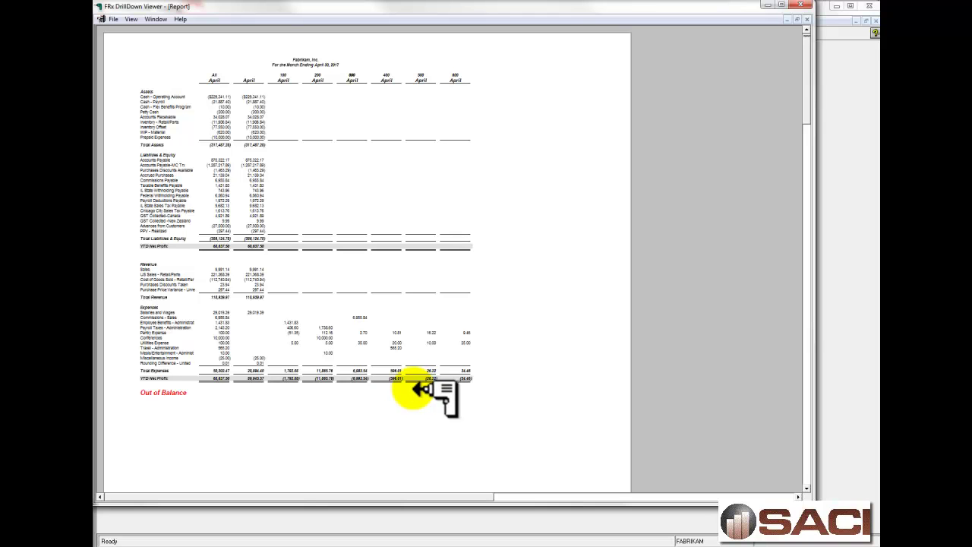
pyautogui.click(364, 332)
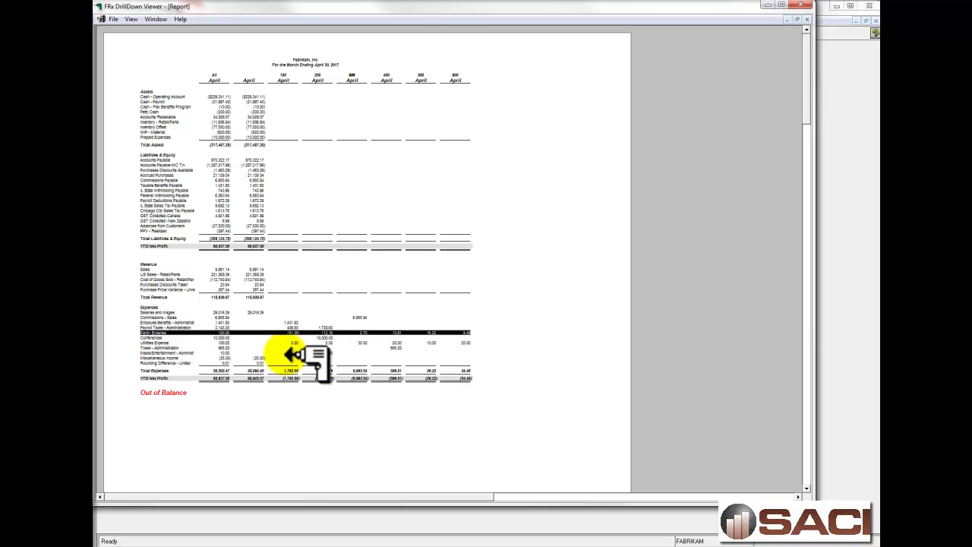